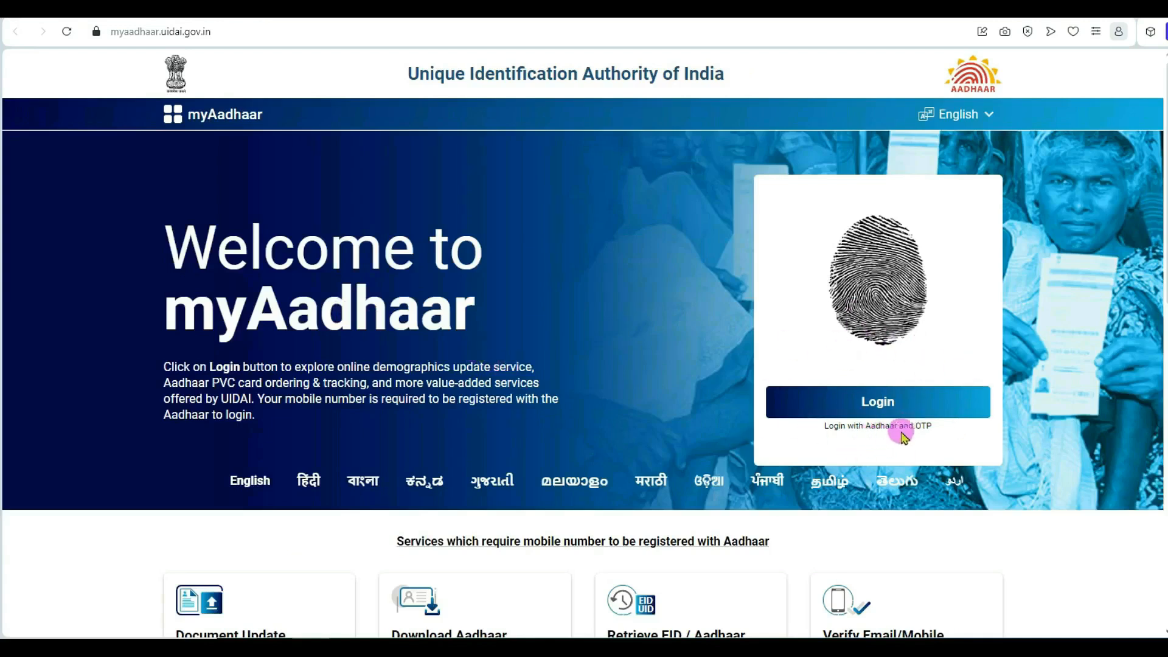
Open the Aadhaar-and-OTP login form from the myAadhaar welcome page
left_click(880, 400)
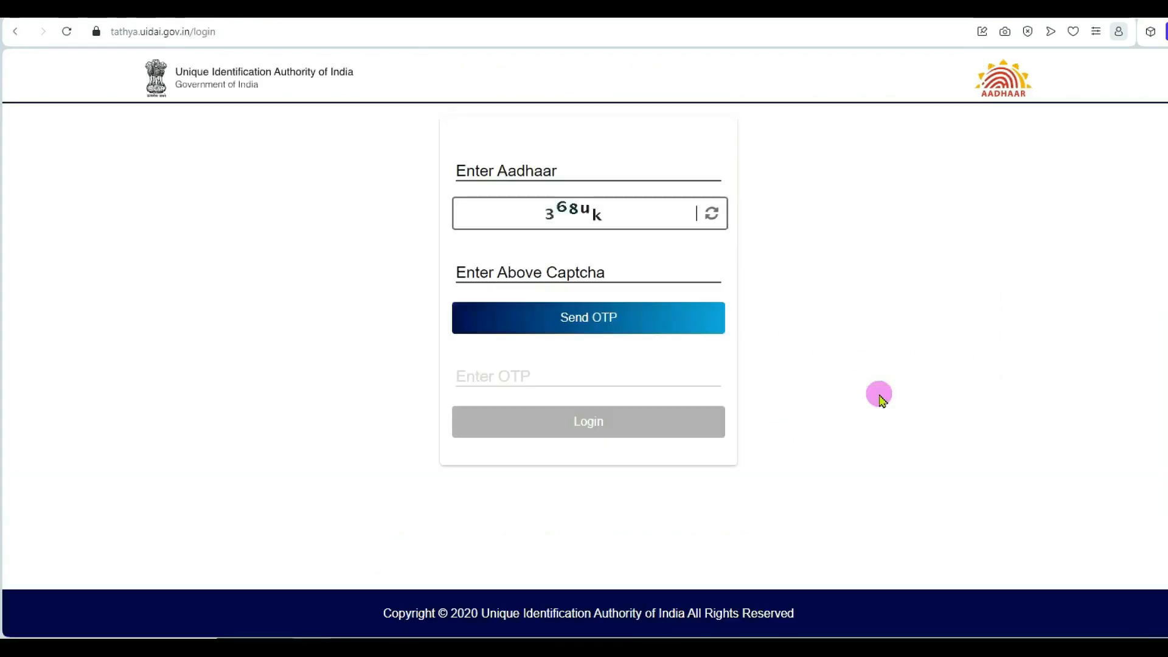
Enter the Aadhaar number and the captcha, and request a login OTP
left_click(607, 162)
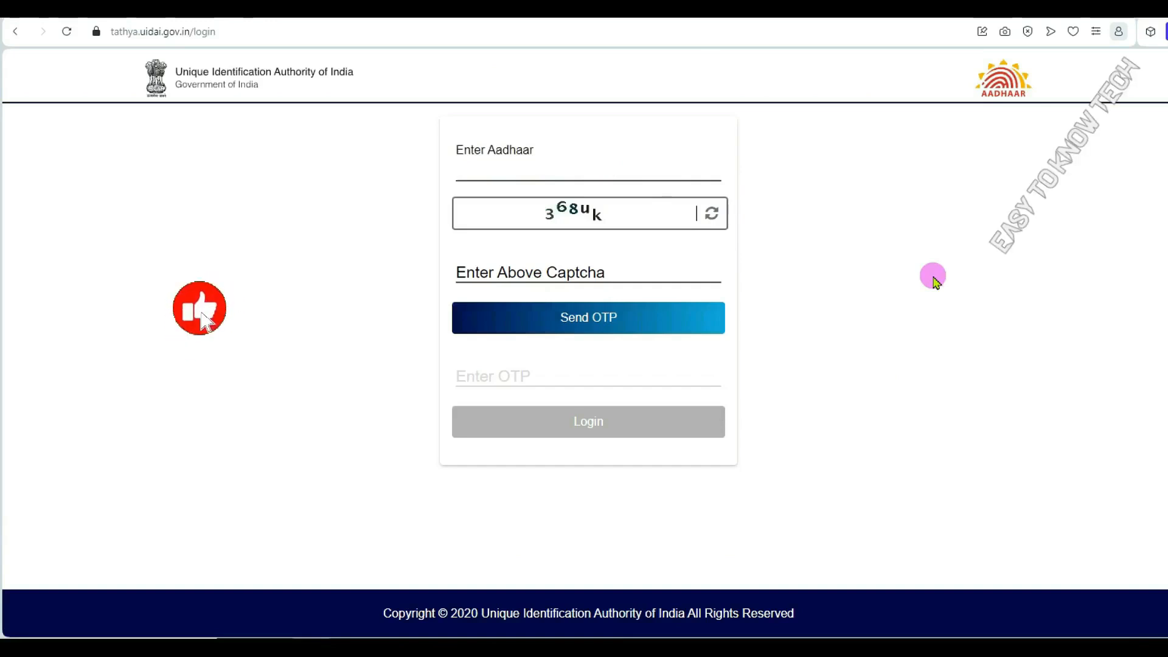
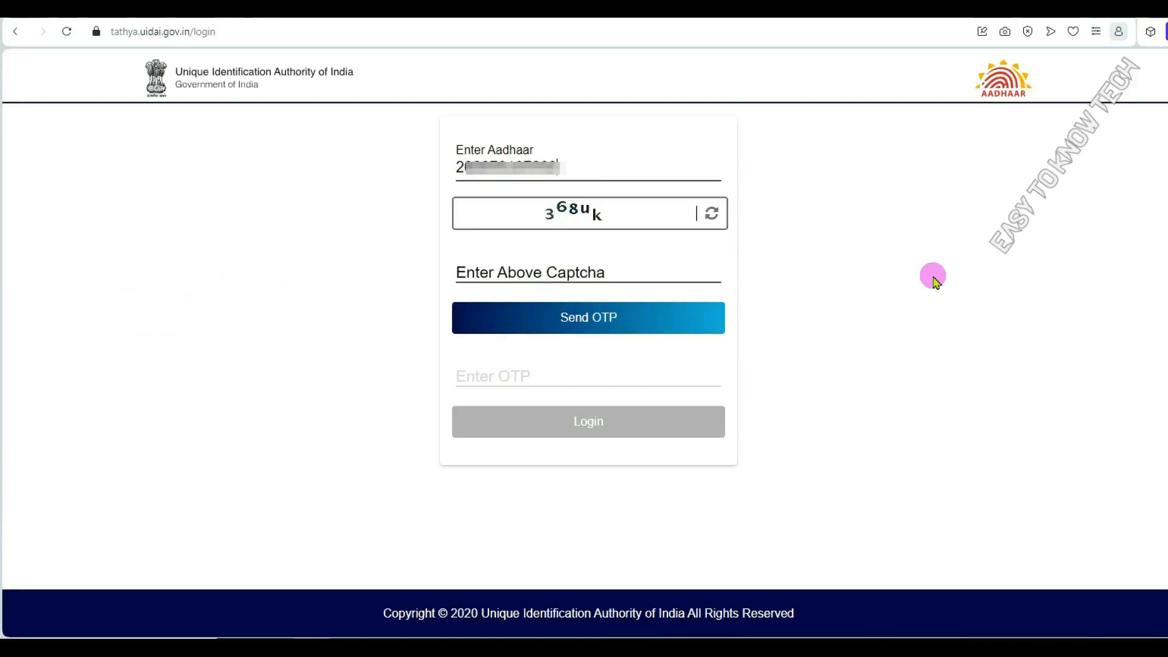
left_click(574, 270)
type("368uk")
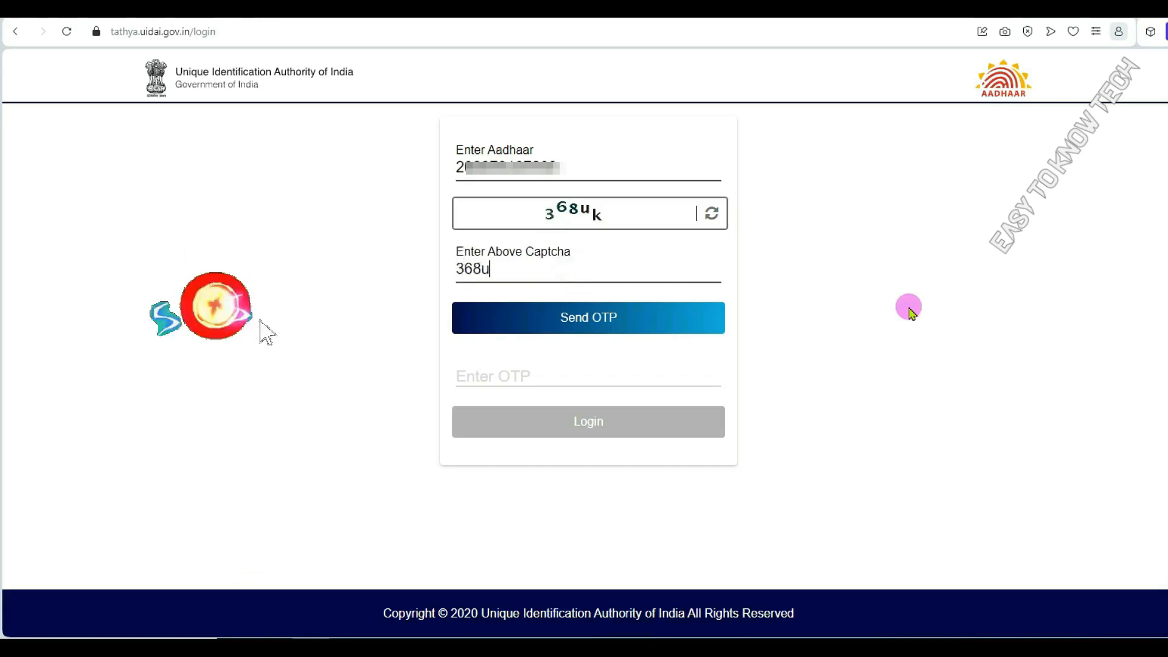
left_click(651, 317)
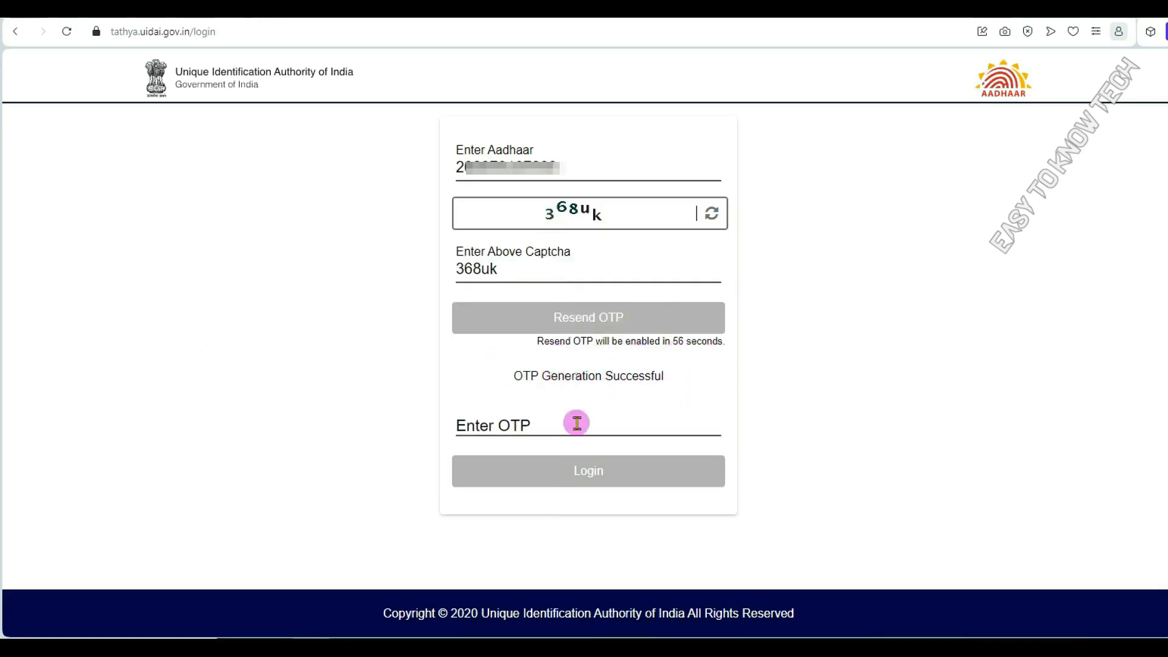
Enter the received one-time password and log in
left_click(544, 426)
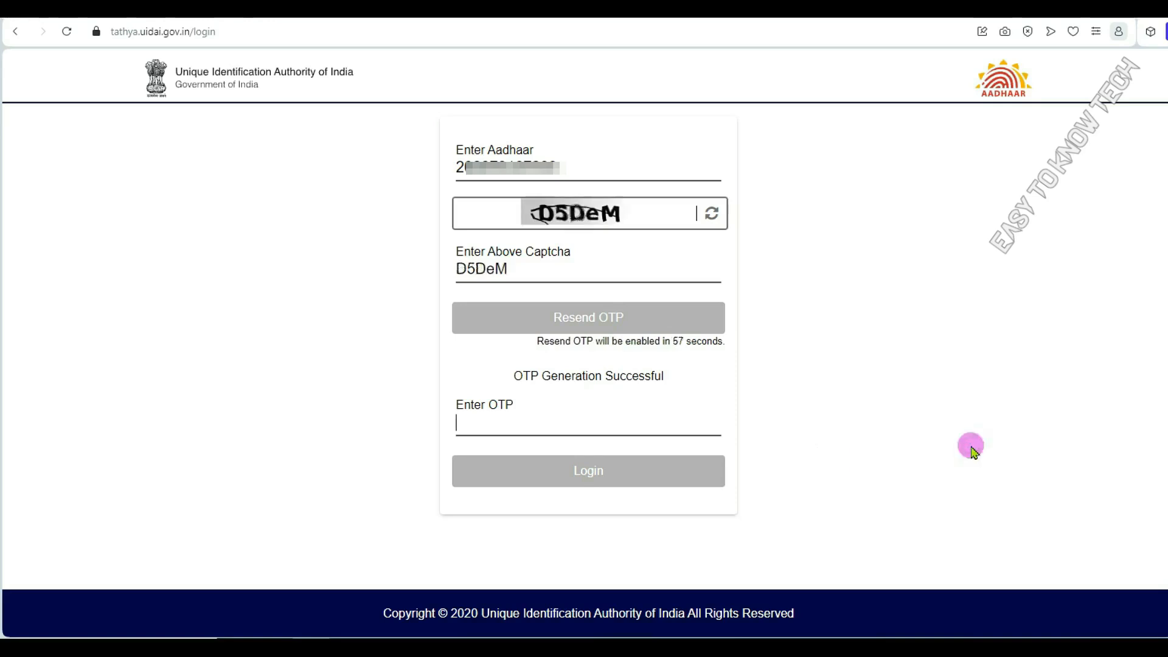
left_click(673, 474)
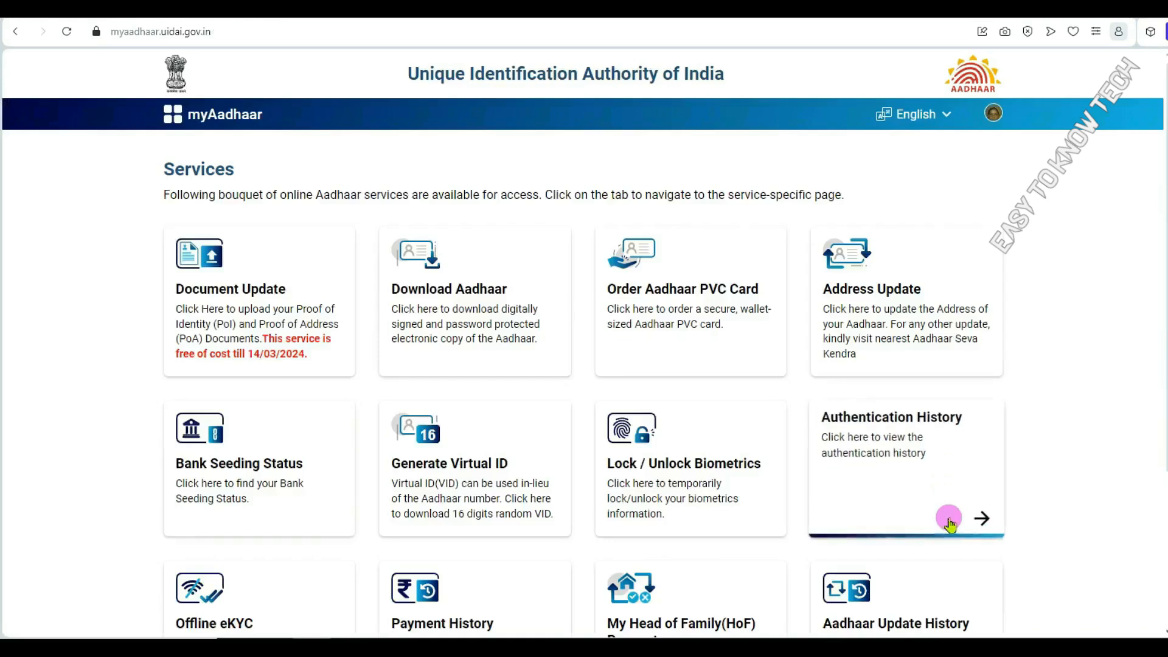
Glance at the profile card, close it, and open the Address Update service
left_click(994, 113)
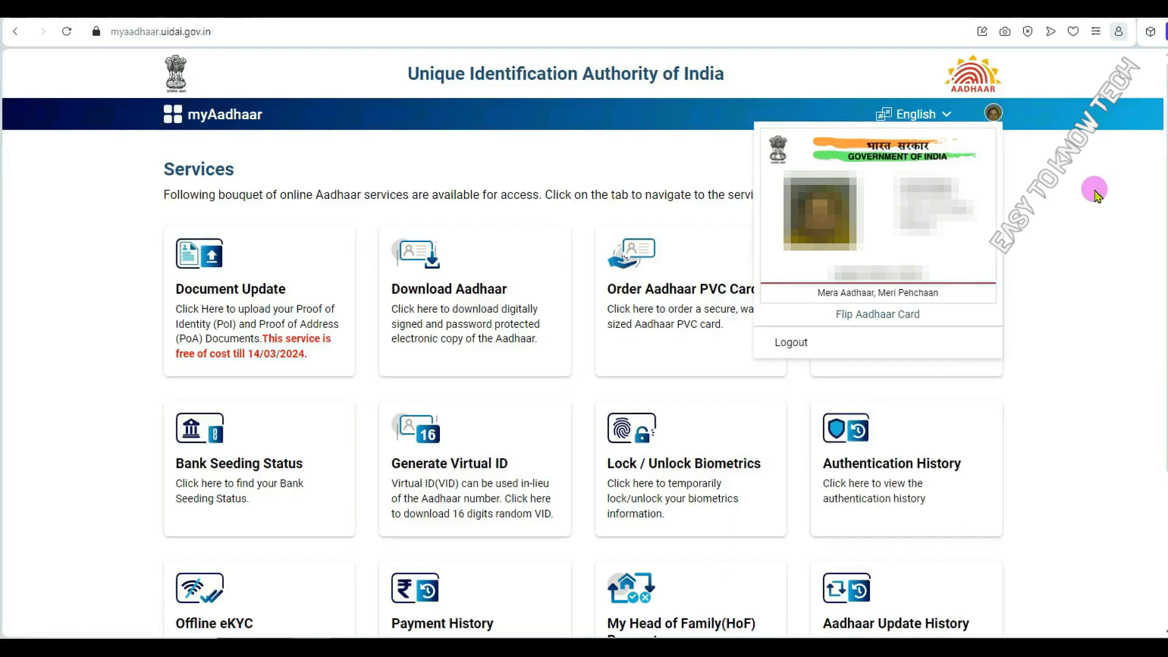
left_click(1095, 192)
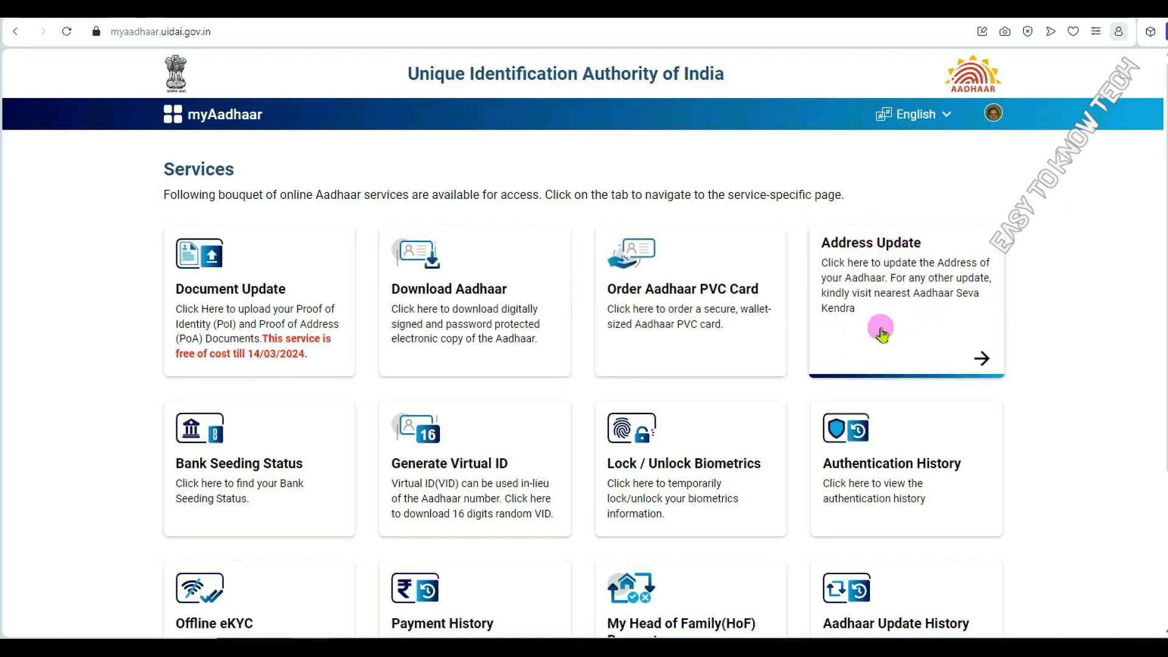
left_click(877, 242)
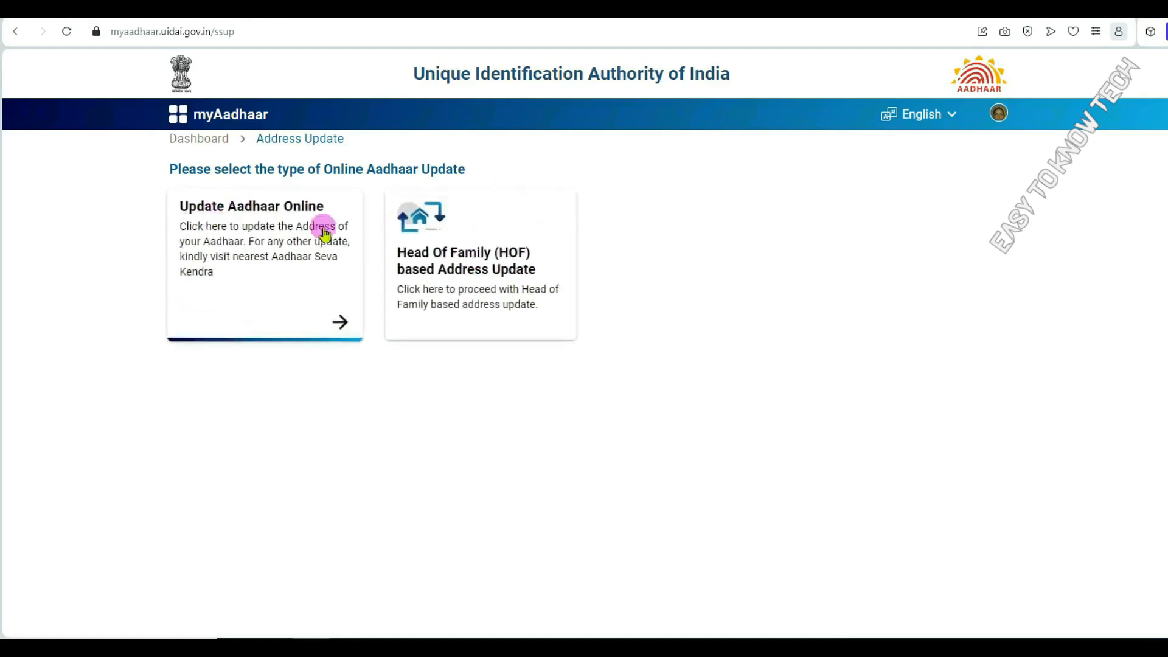
Choose Update Aadhaar Online and select Address as the field to update
left_click(279, 213)
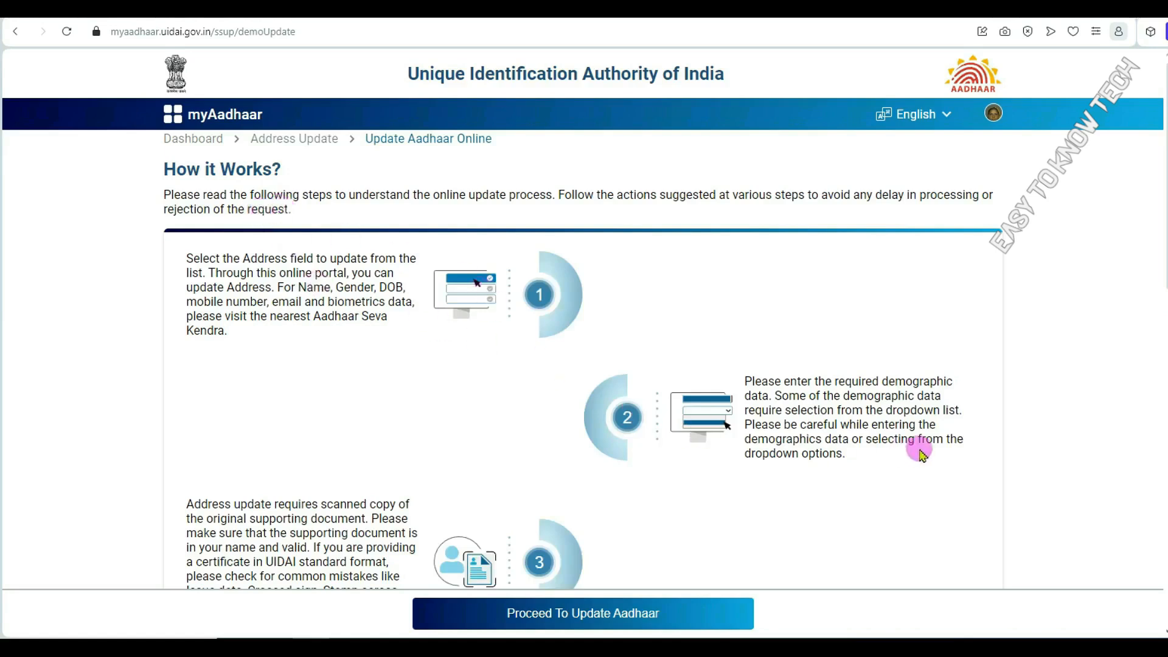
scroll(917, 451, "down", 10)
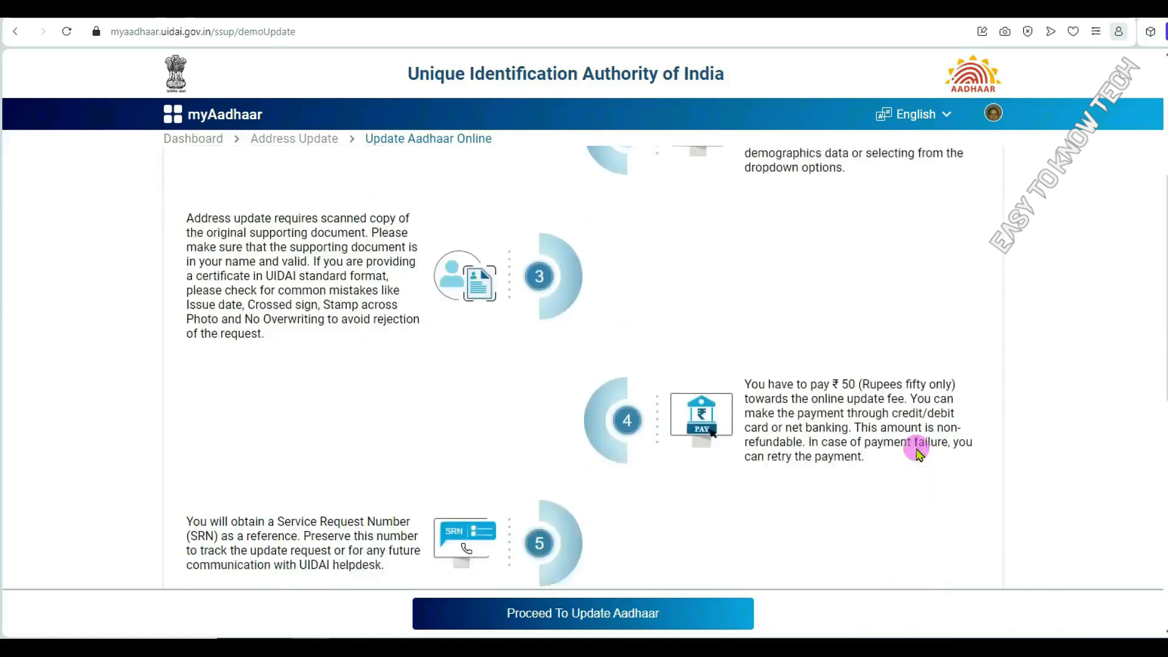
scroll(917, 448, "down", 4)
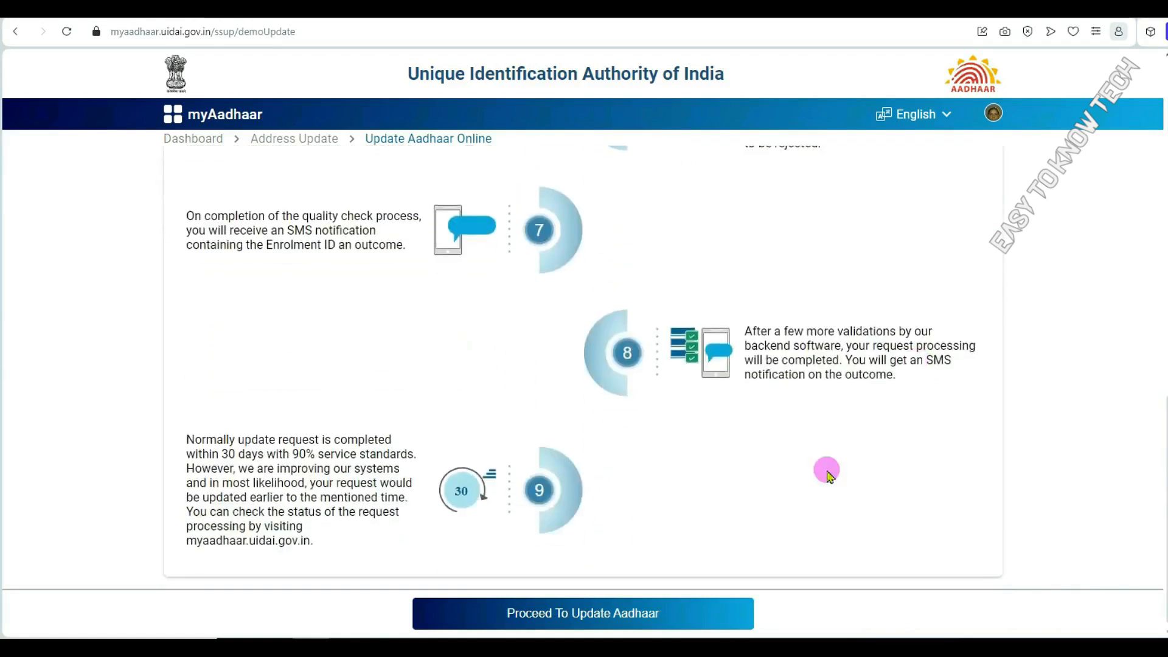
left_click(617, 614)
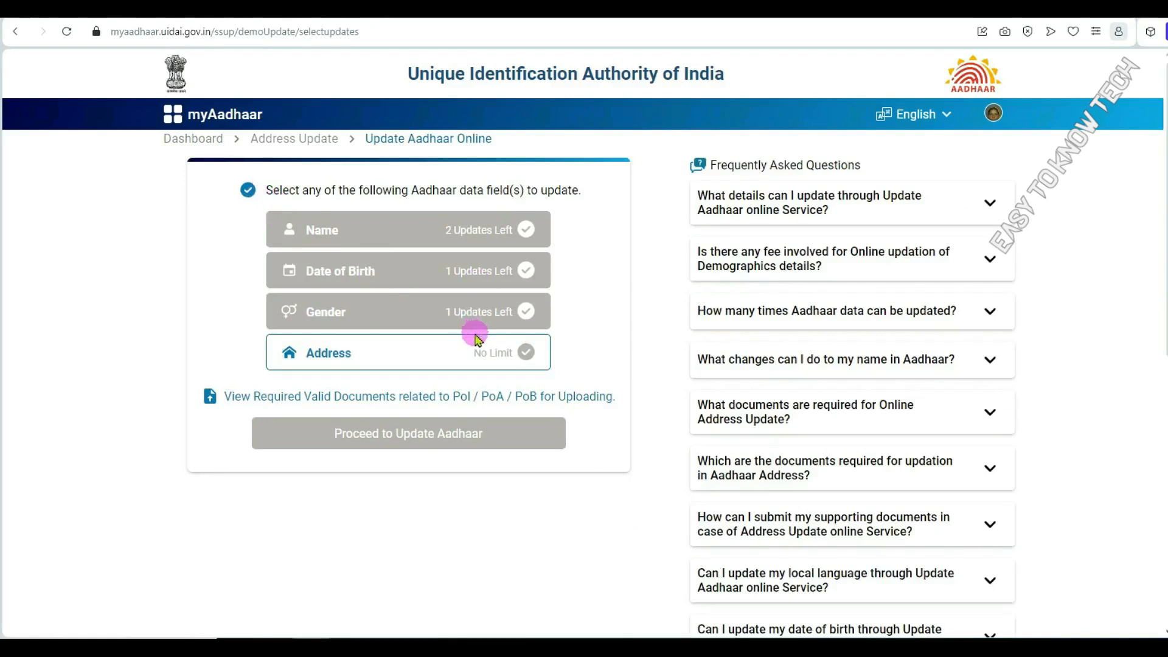
left_click(529, 356)
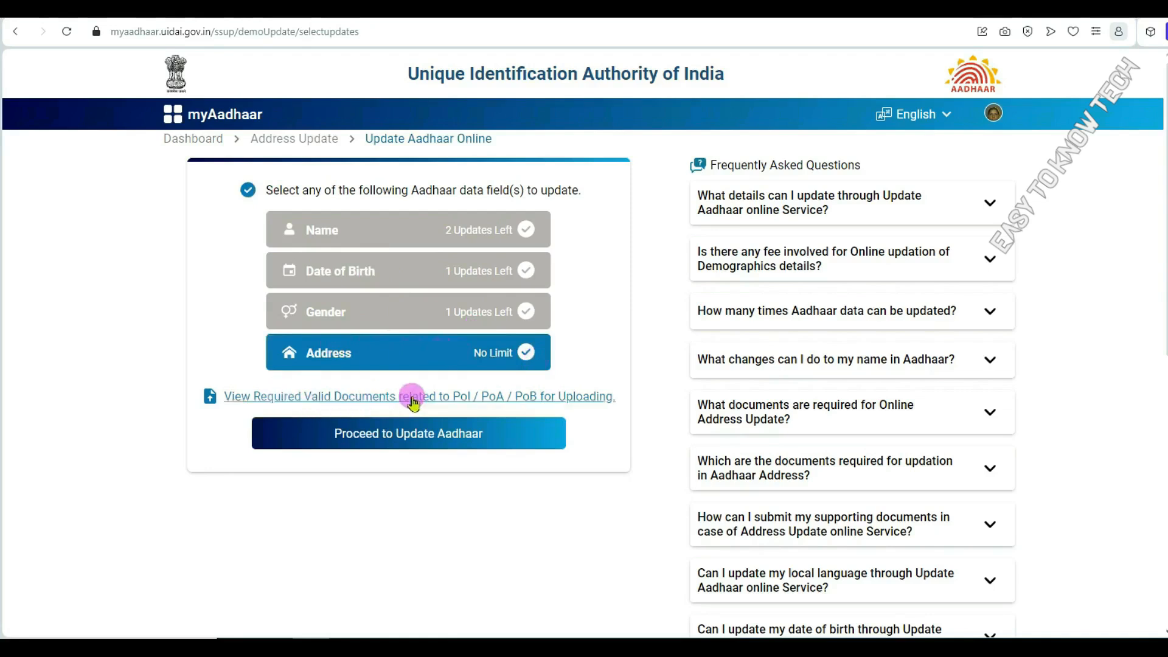
left_click(406, 439)
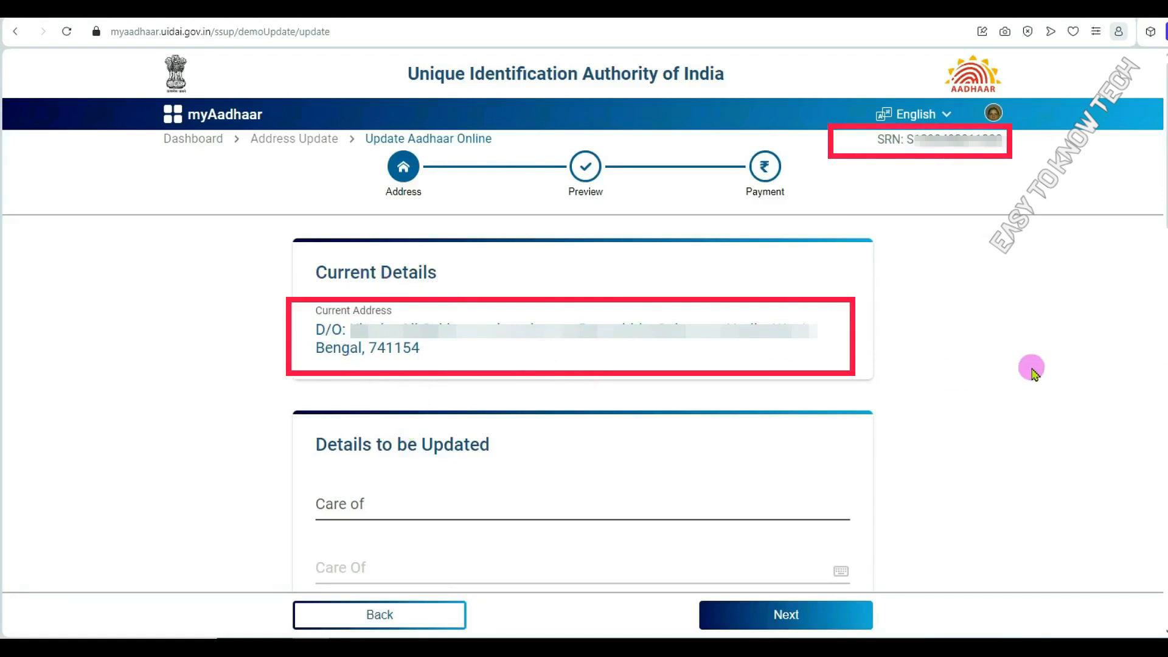
Fill in the Care of name, briefly trying the local-language on-screen keyboard
scroll(1033, 369, "down", 3)
left_click(345, 349)
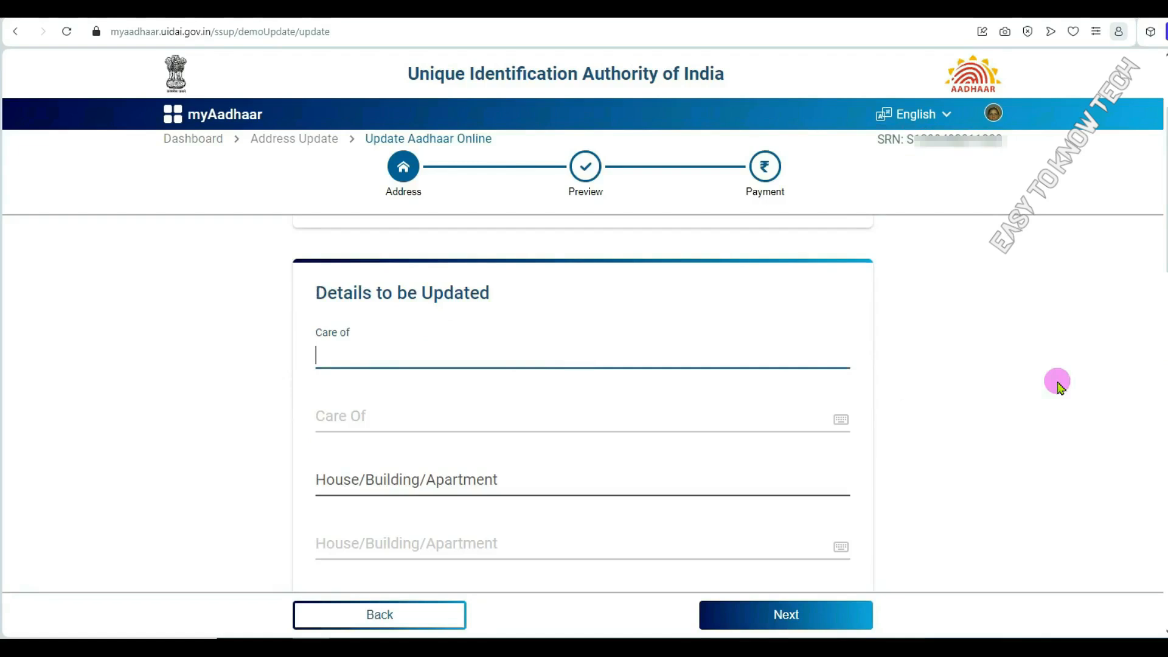
type("Mxxxxx")
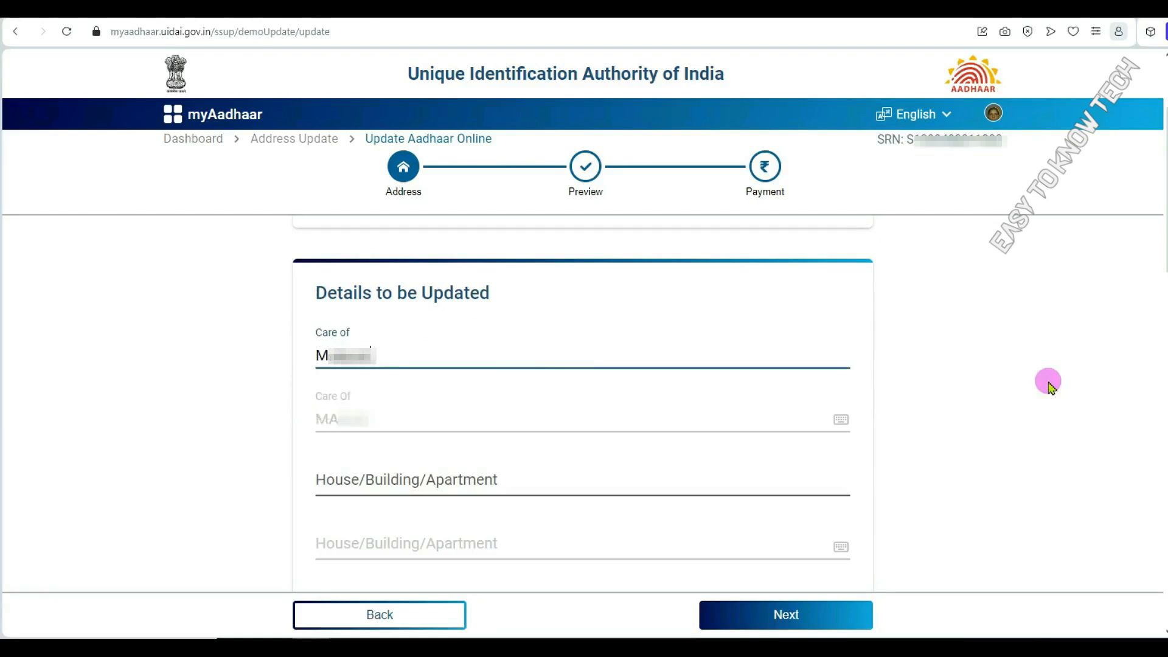
type(" xxxxxxxxxx")
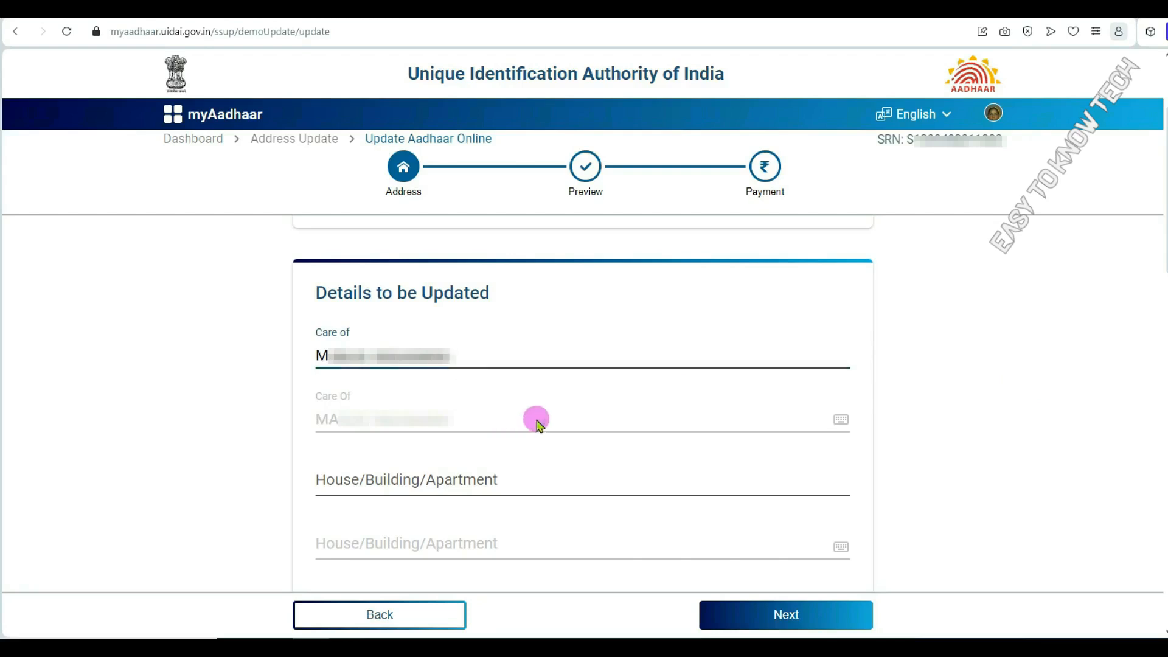
left_click(840, 420)
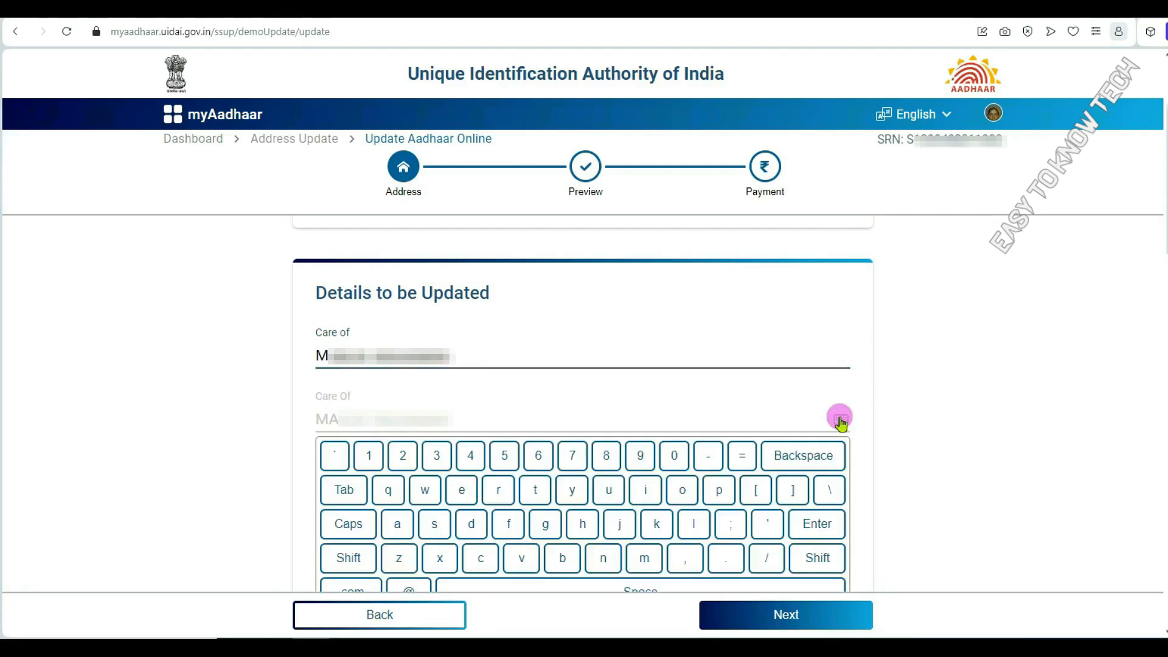
scroll(556, 532, "down", 1)
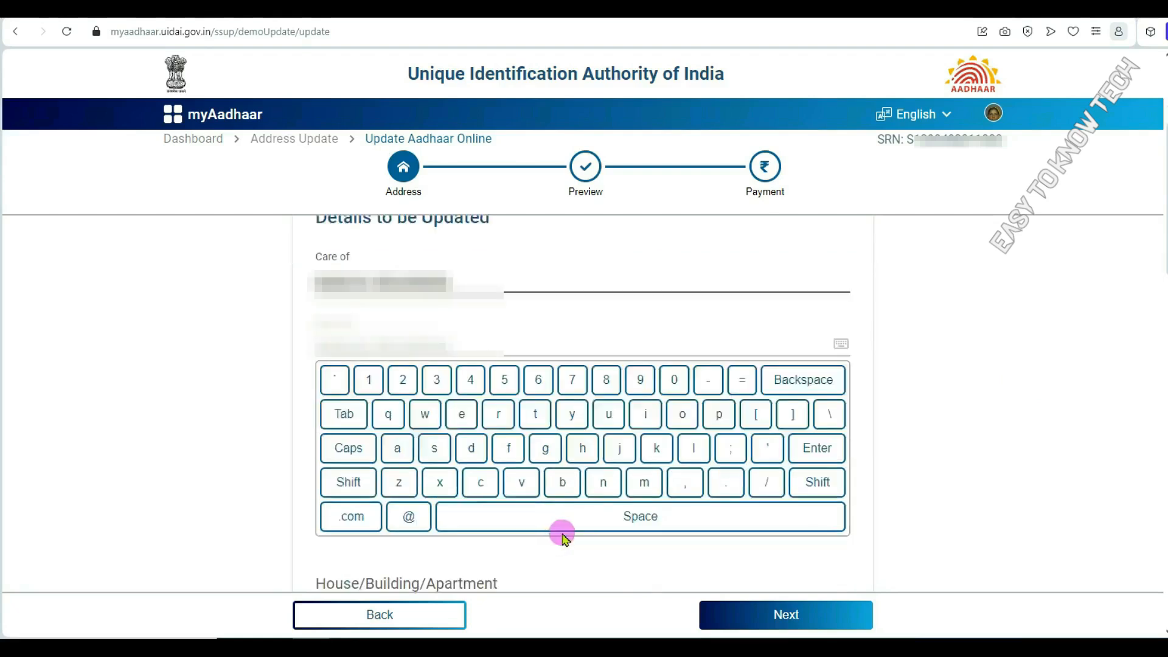
left_click(563, 536)
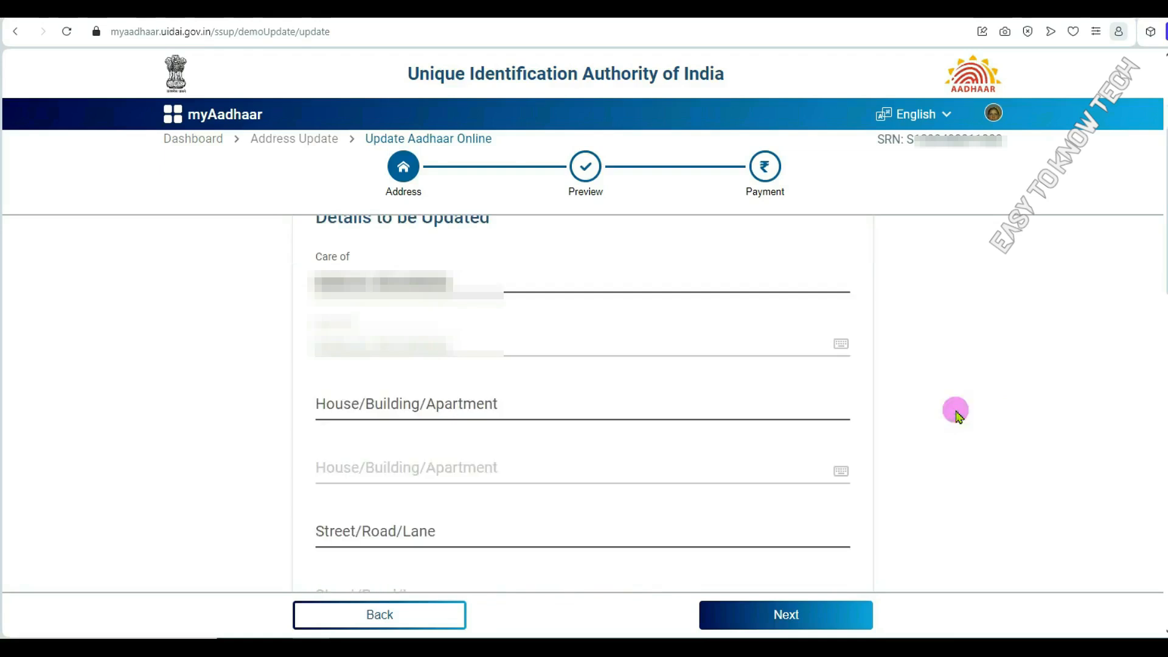
left_click(846, 352)
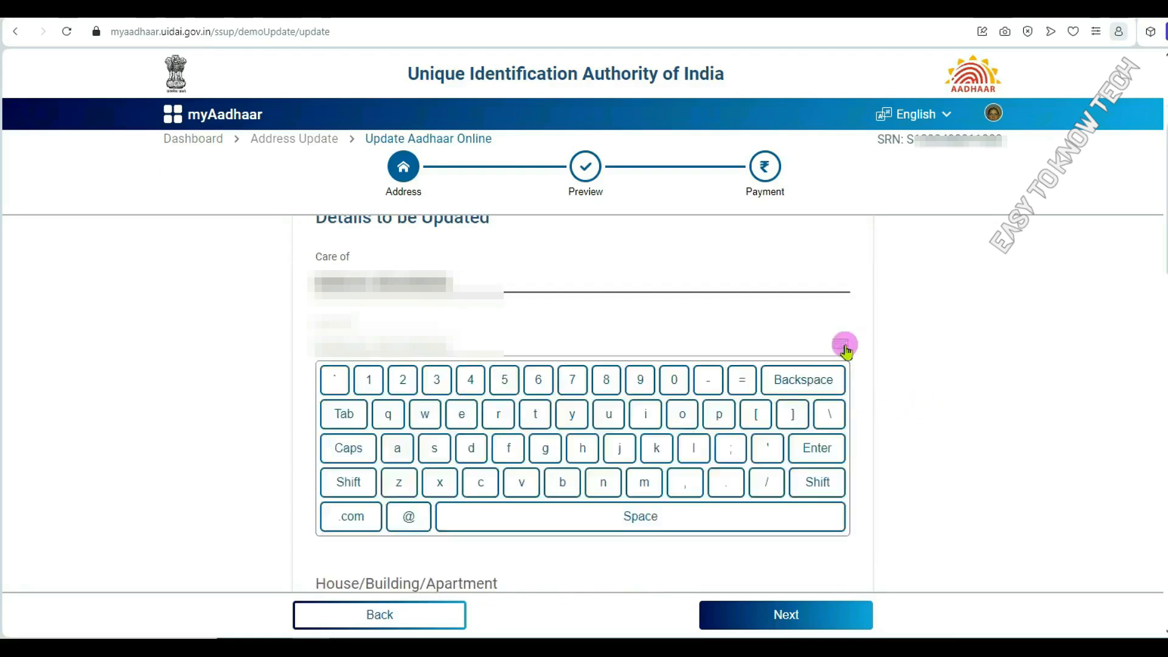
left_click(846, 347)
Enter the house number and the street name of the new address
left_click(483, 403)
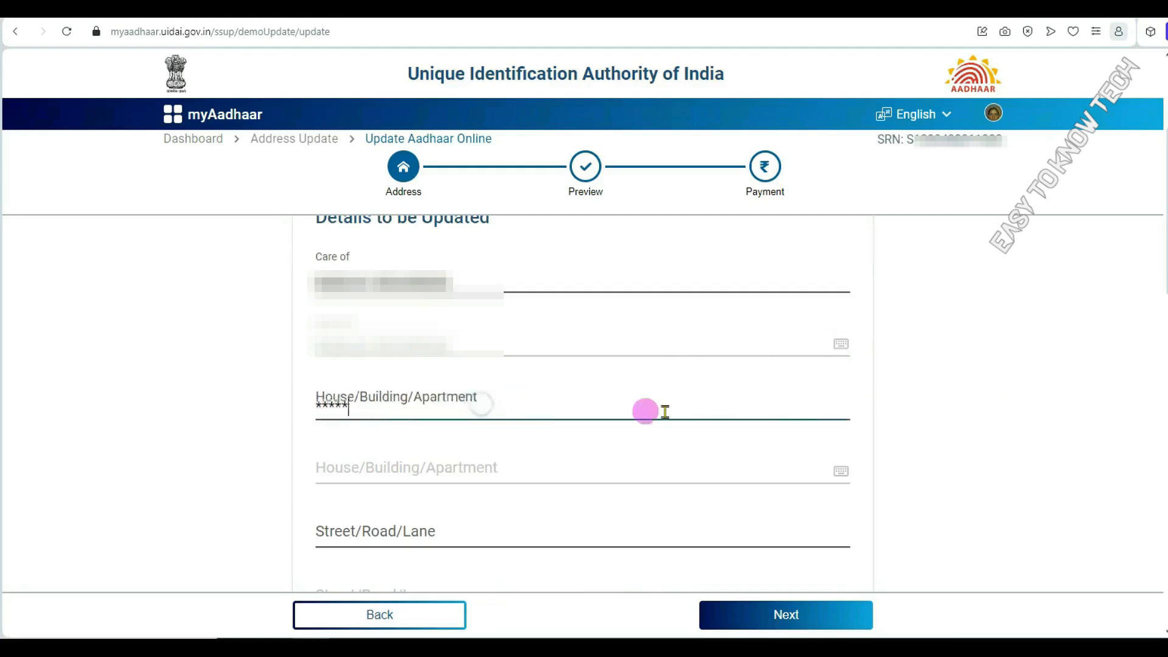
type("*******************************************")
key("BackSpace")
key("BackSpace")
key("BackSpace")
key("BackSpace")
key("BackSpace")
key("BackSpace")
key("BackSpace")
key("BackSpace")
key("BackSpace")
key("BackSpace")
key("BackSpace")
key("BackSpace")
key("BackSpace")
key("BackSpace")
key("BackSpace")
key("BackSpace")
key("BackSpace")
key("BackSpace")
key("BackSpace")
key("BackSpace")
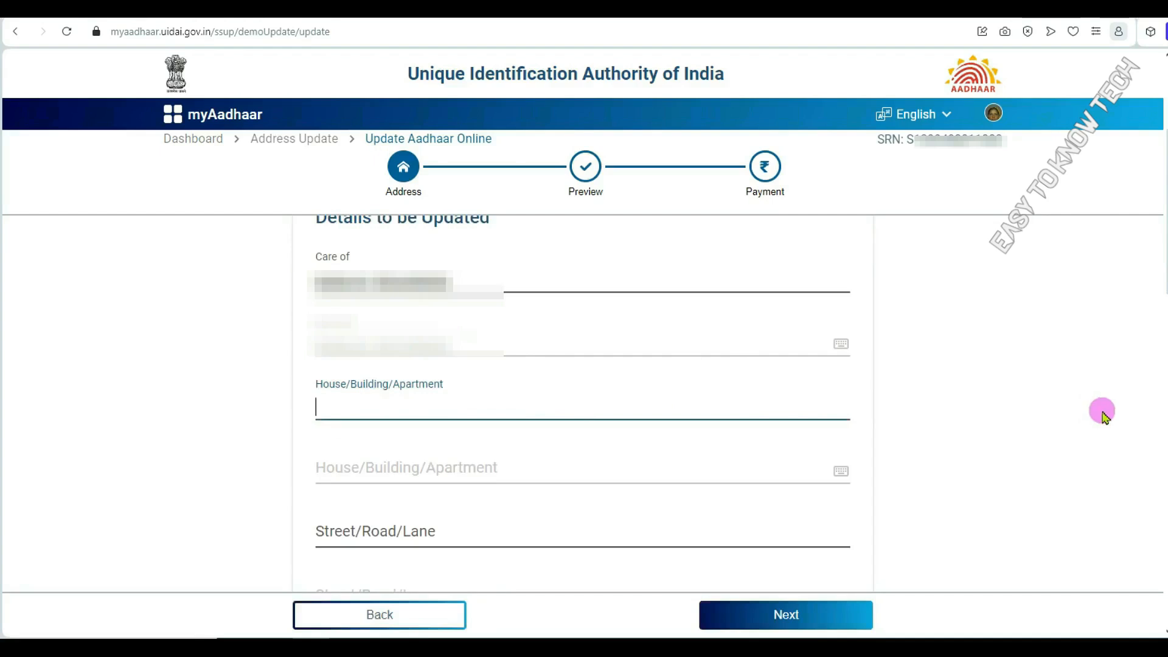
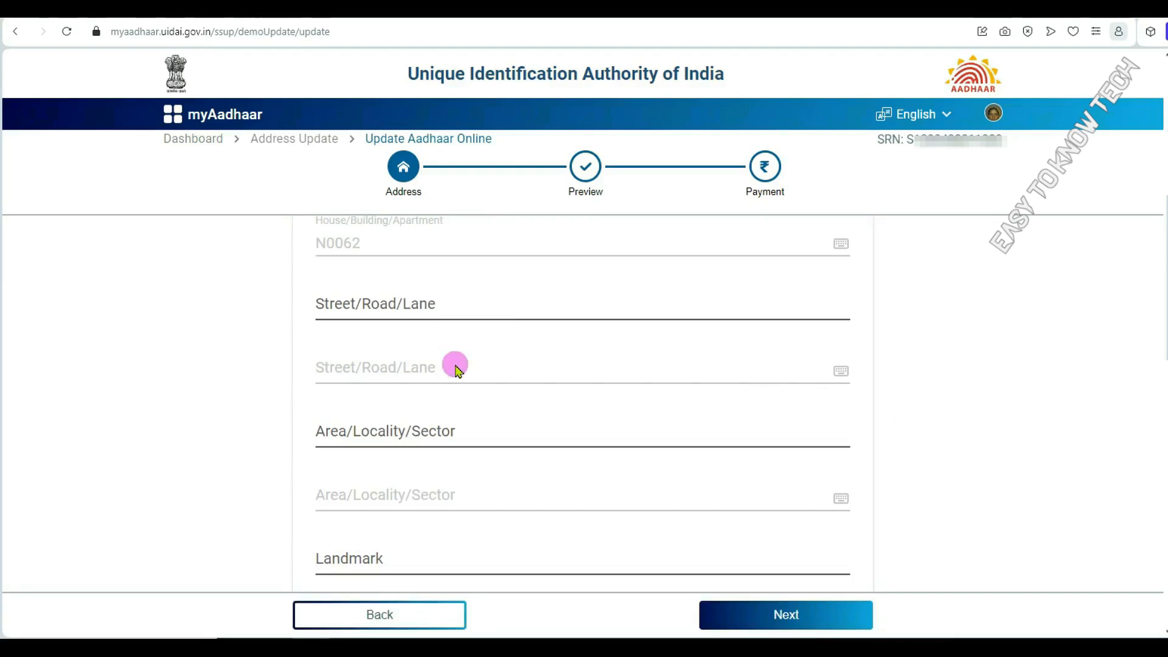
left_click(458, 305)
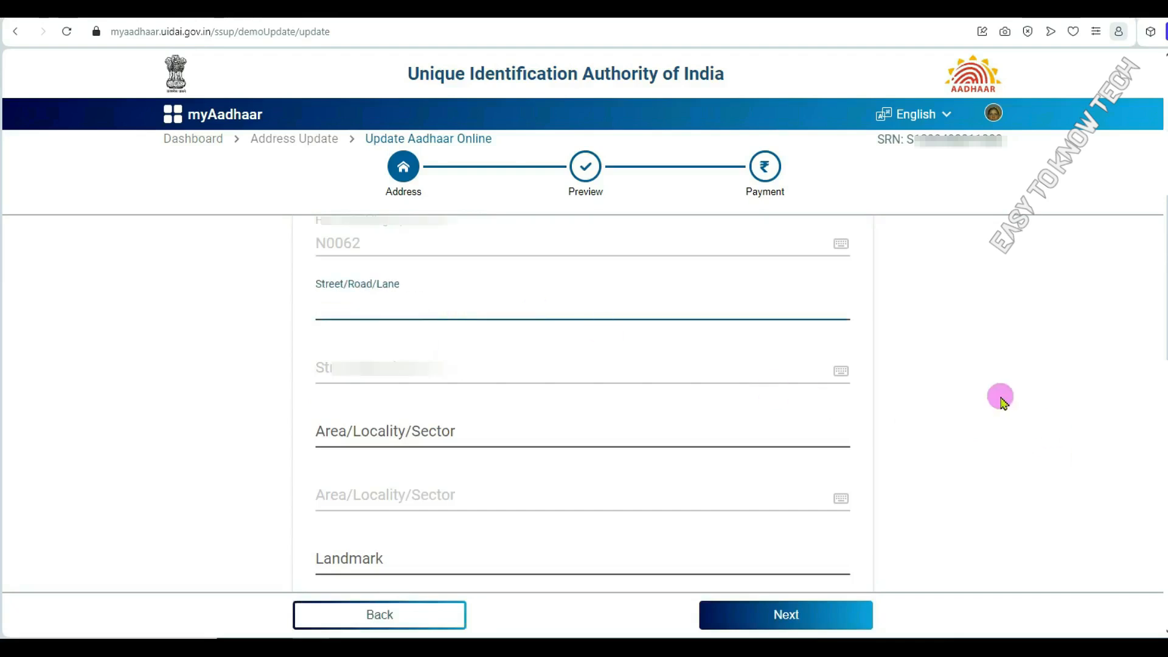
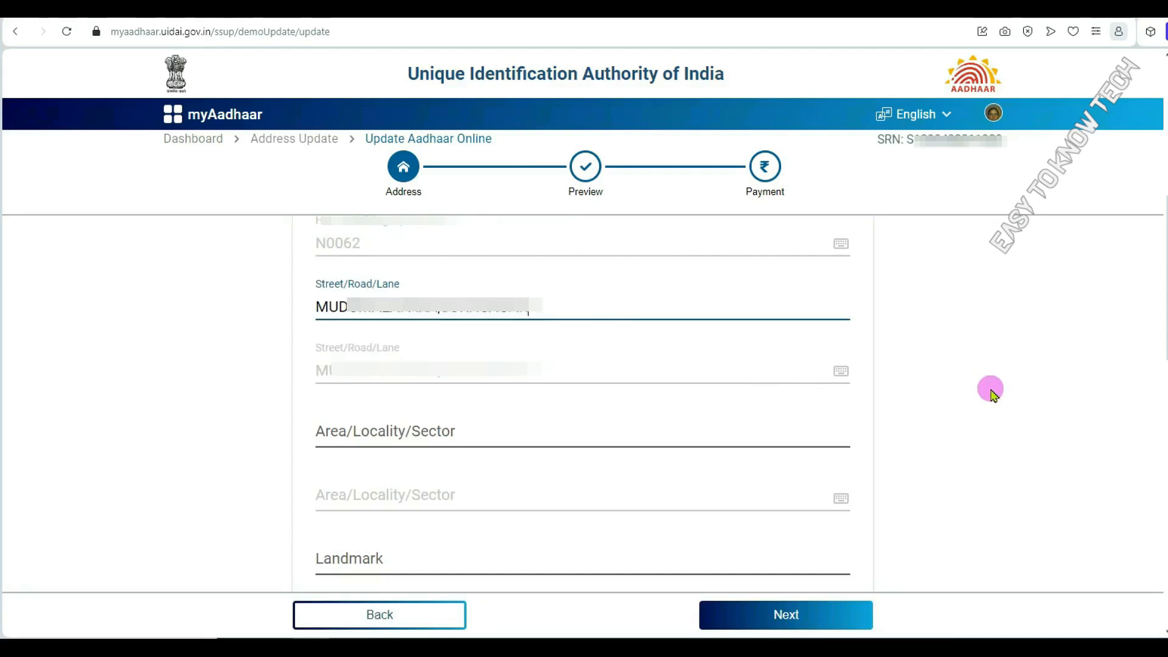
Enter the area or locality, then move through the landmark and pincode fields
scroll(974, 459, "down", 2)
left_click(418, 283)
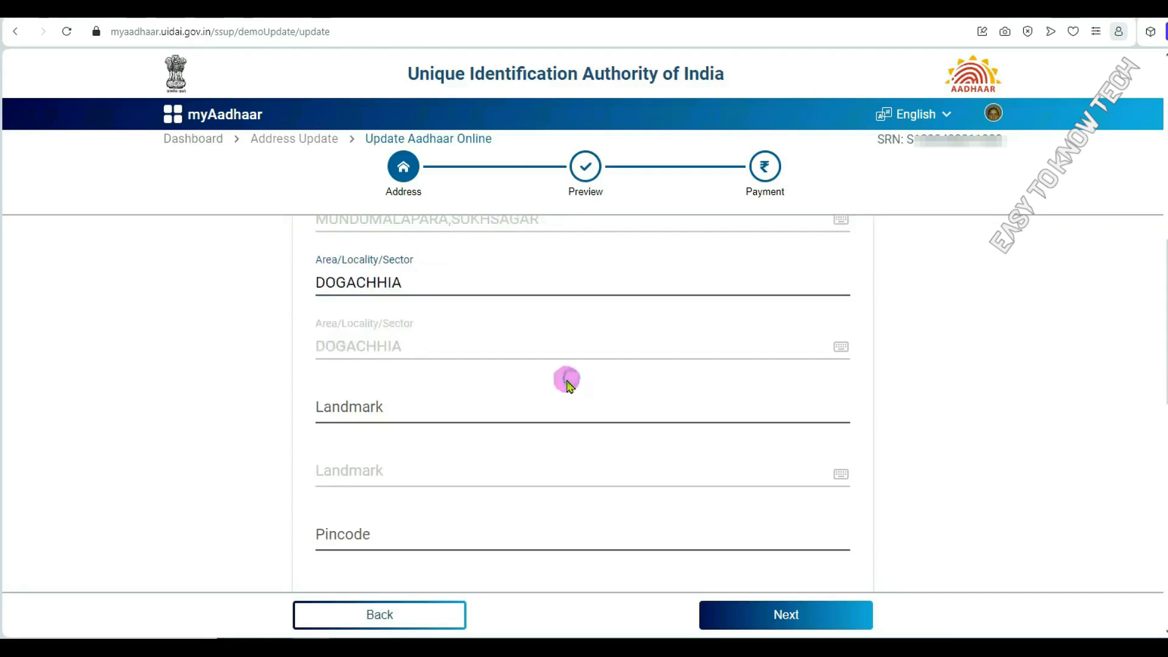
left_click(457, 408)
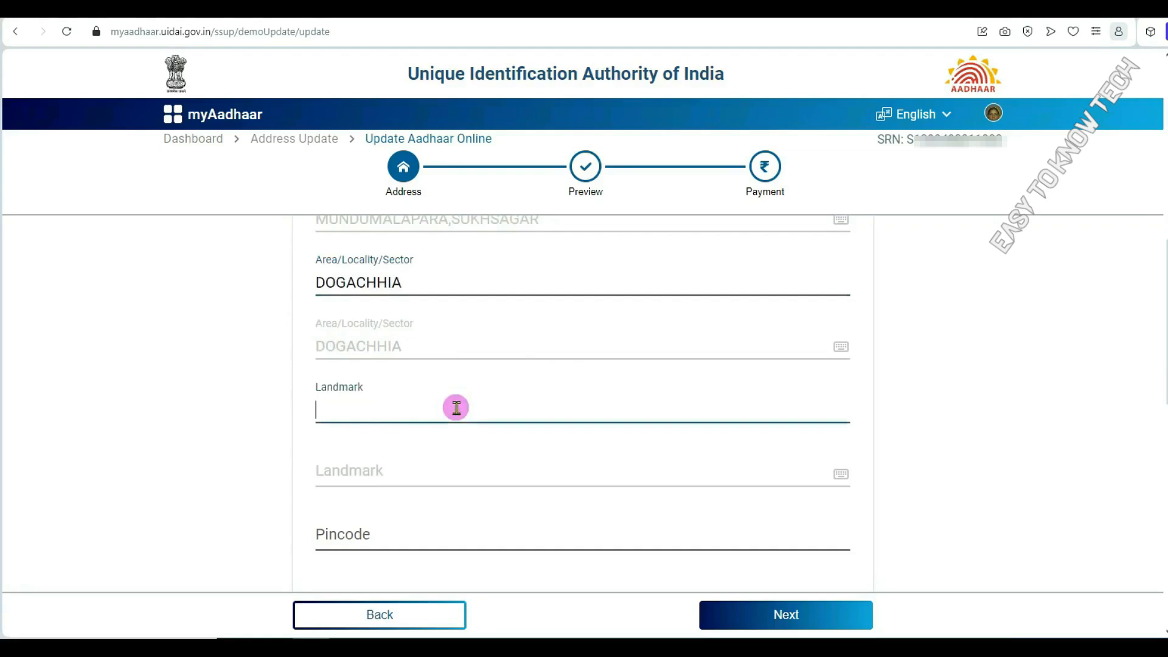
left_click(401, 536)
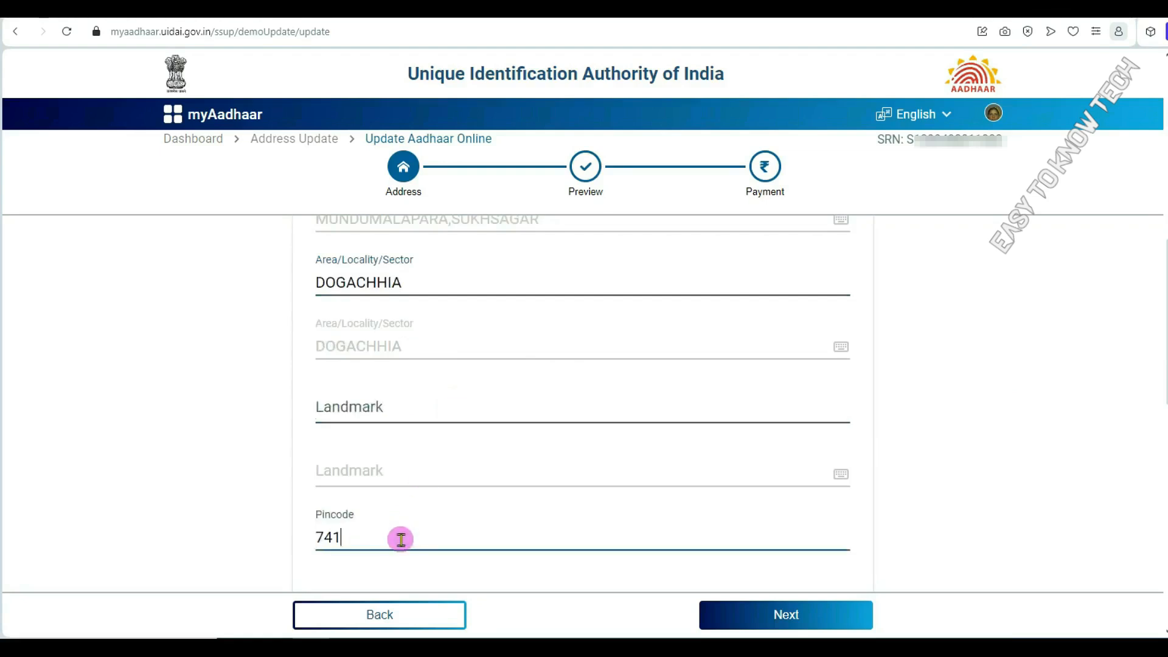
scroll(1108, 172, "down", 5)
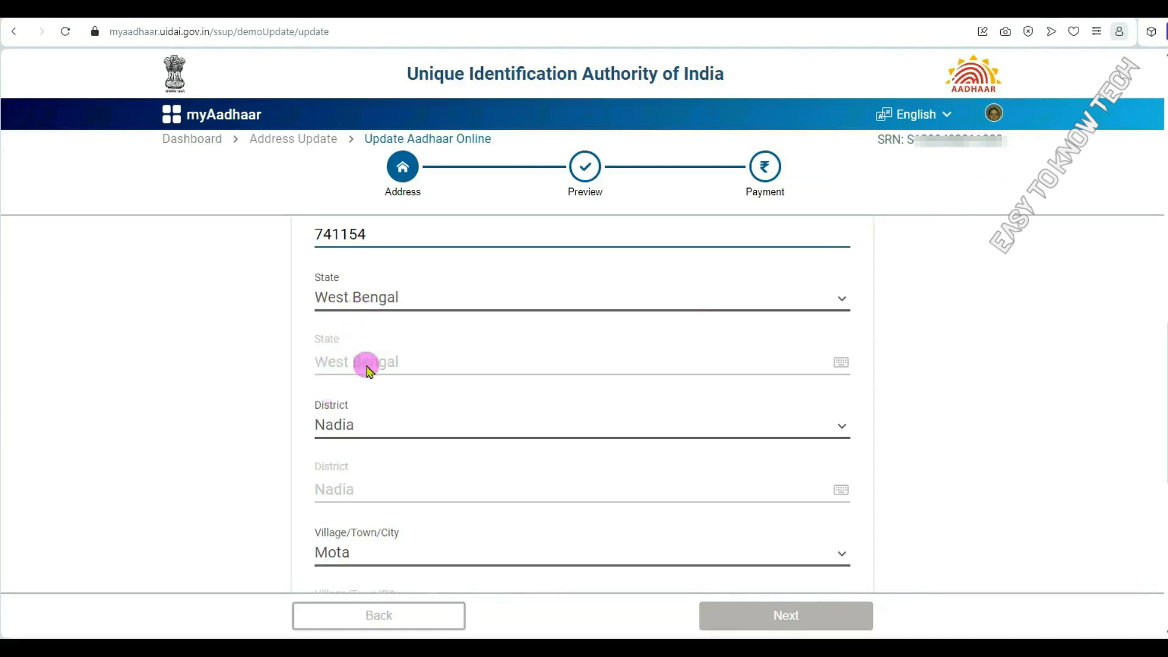
Choose the village from the Village/Town/City dropdown
left_click(367, 569)
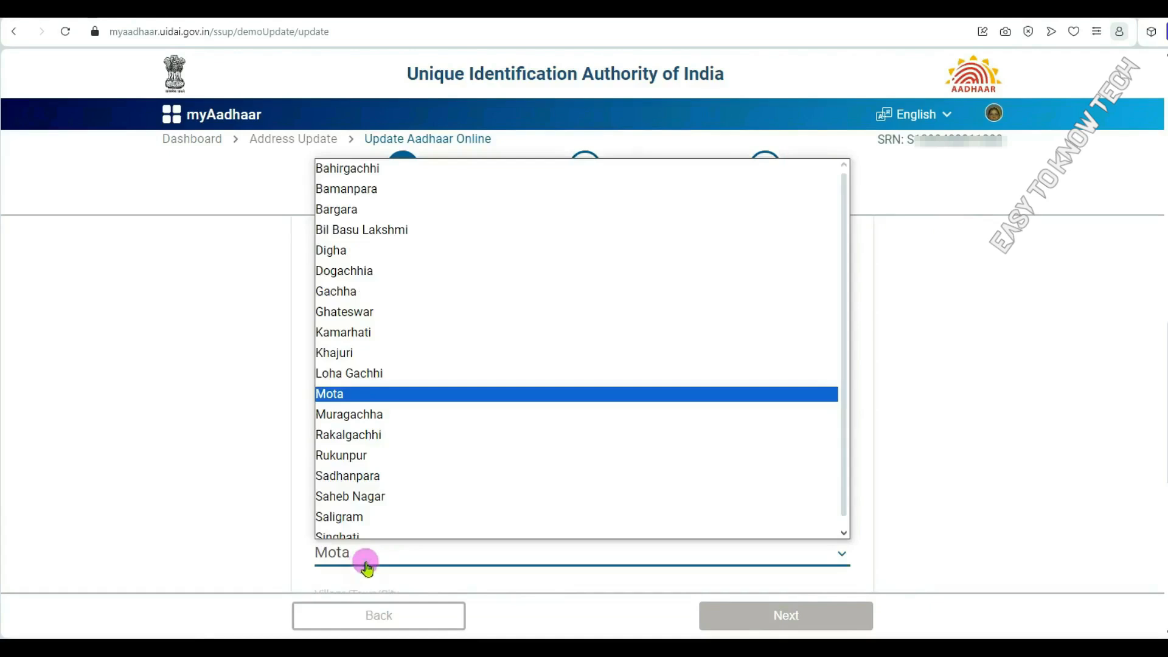
left_click(367, 569)
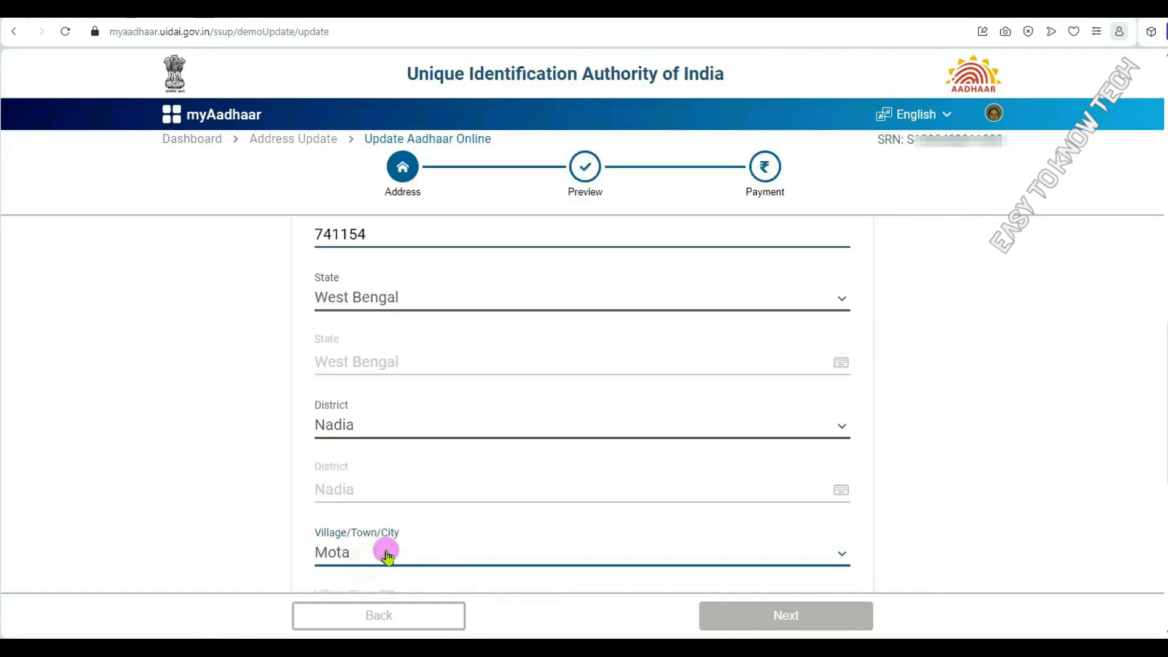
left_click(841, 557)
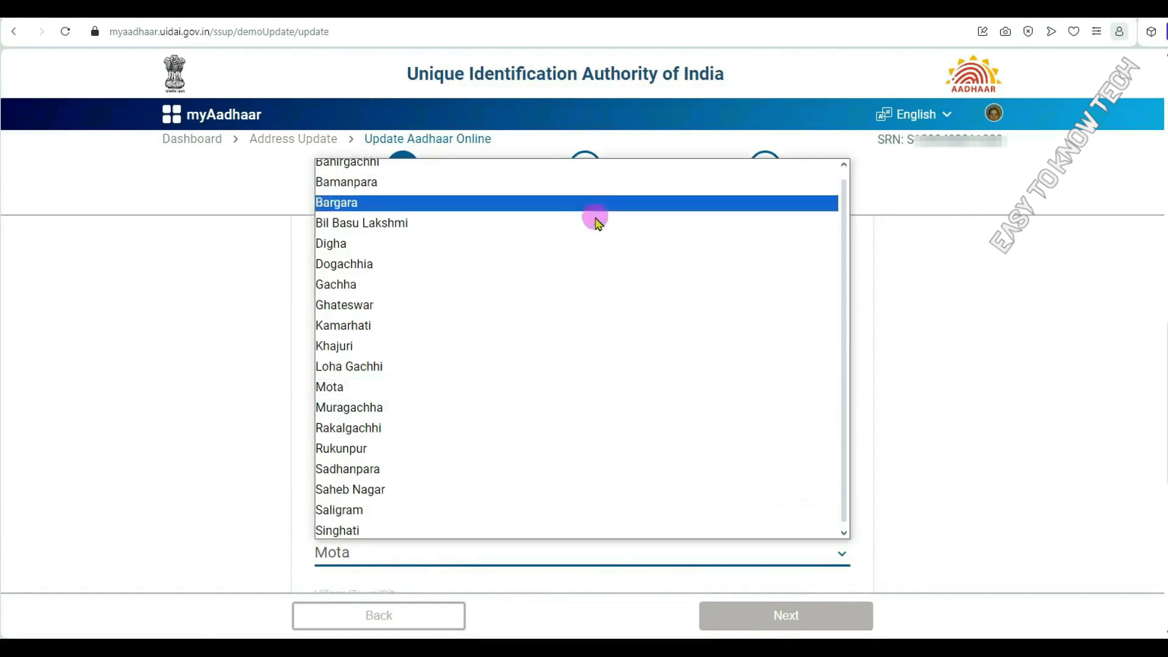
left_click(403, 387)
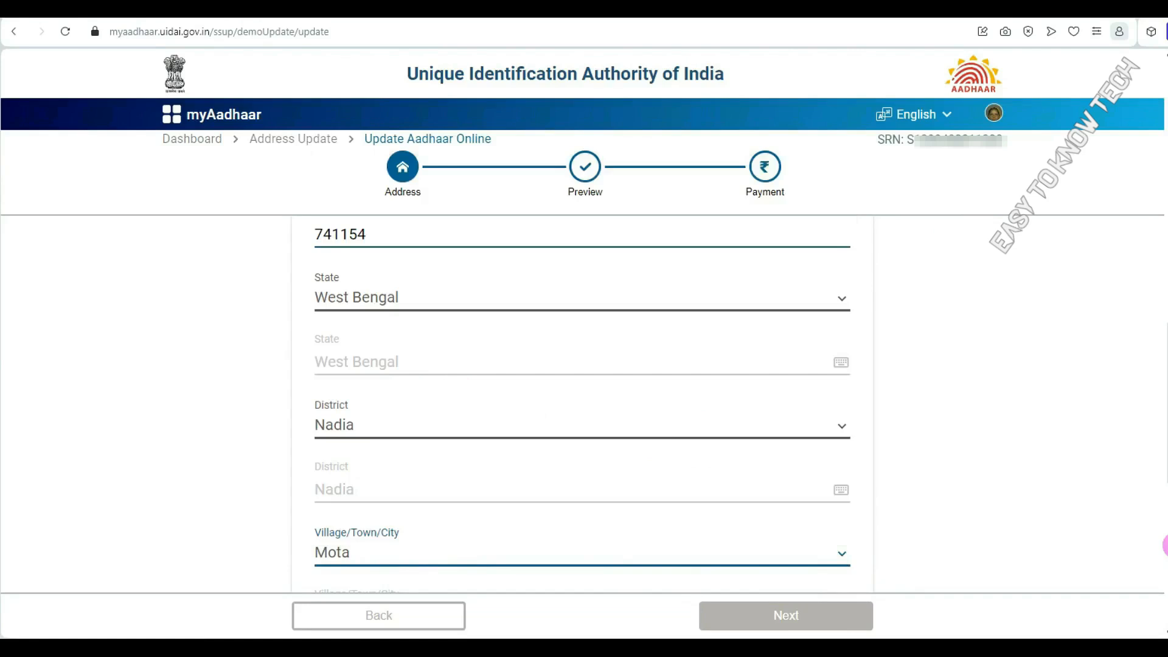
Choose the post office from the Post Office dropdown
scroll(1004, 420, "down", 4)
left_click(800, 434)
left_click(987, 423)
left_click(385, 430)
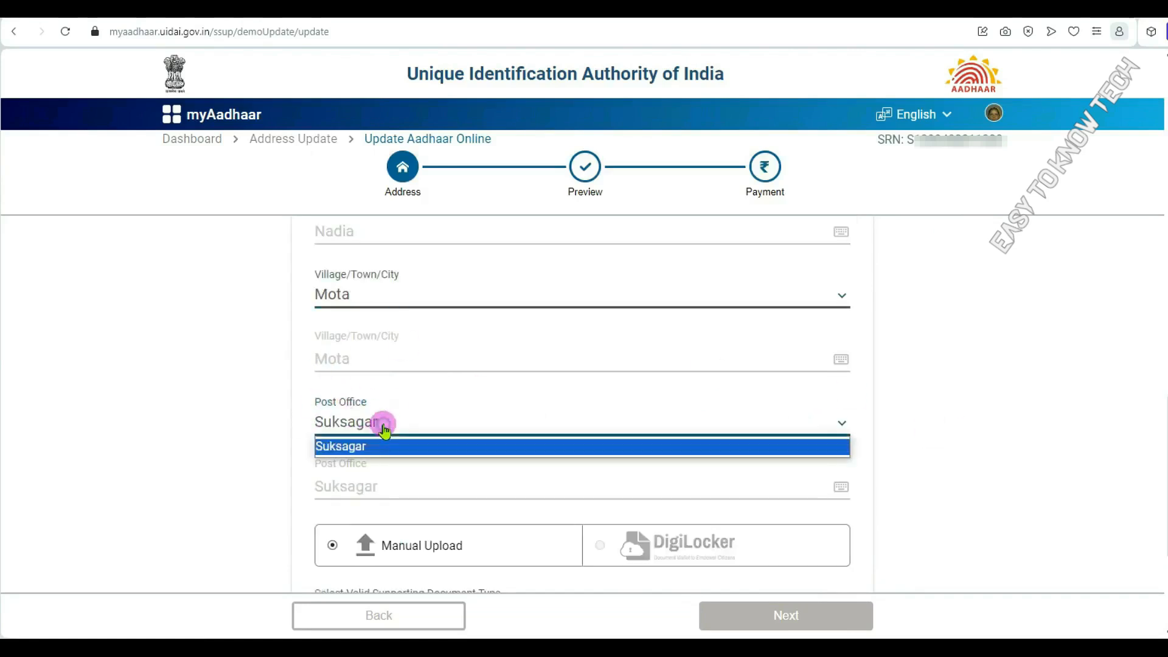
left_click(385, 430)
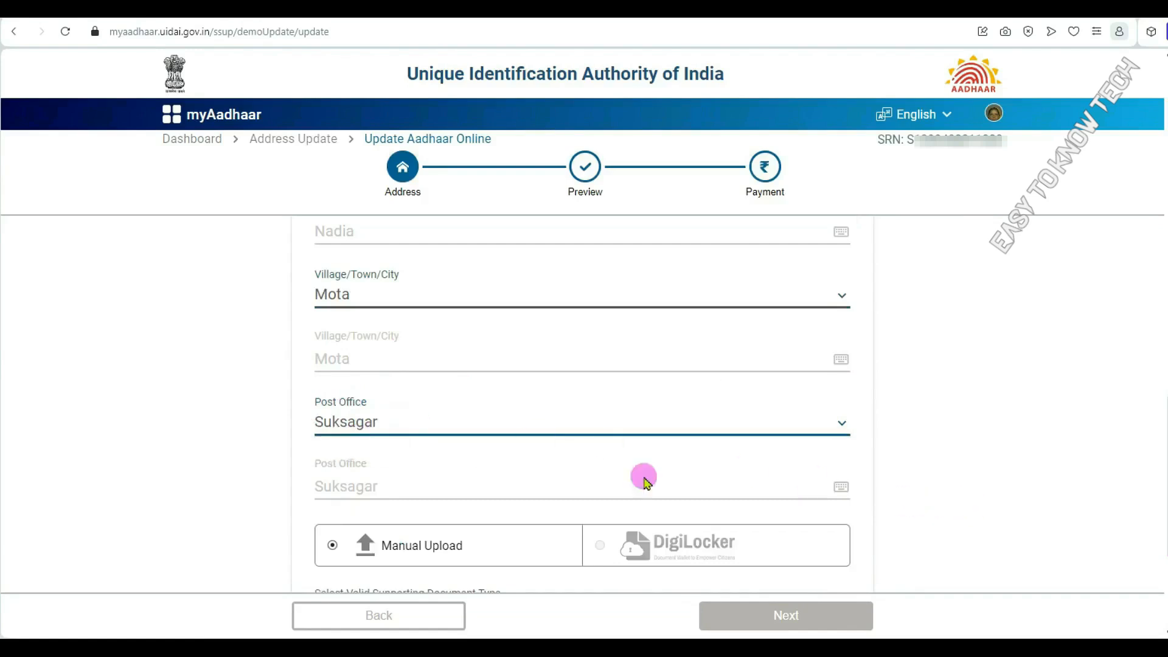
scroll(952, 475, "down", 4)
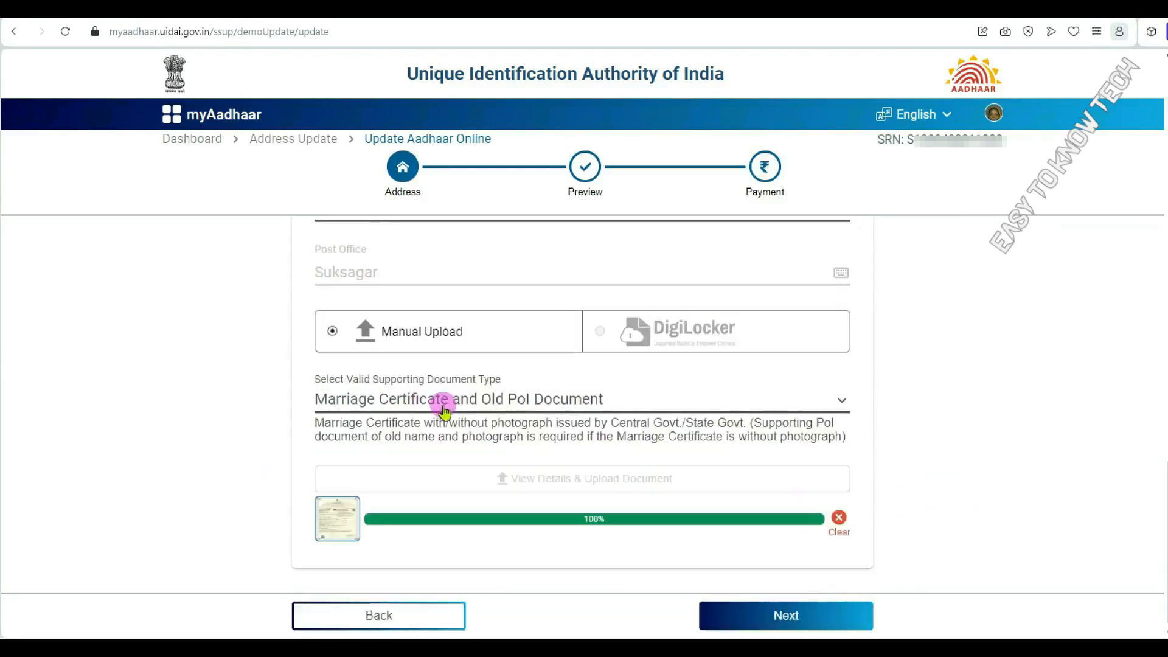
left_click(443, 402)
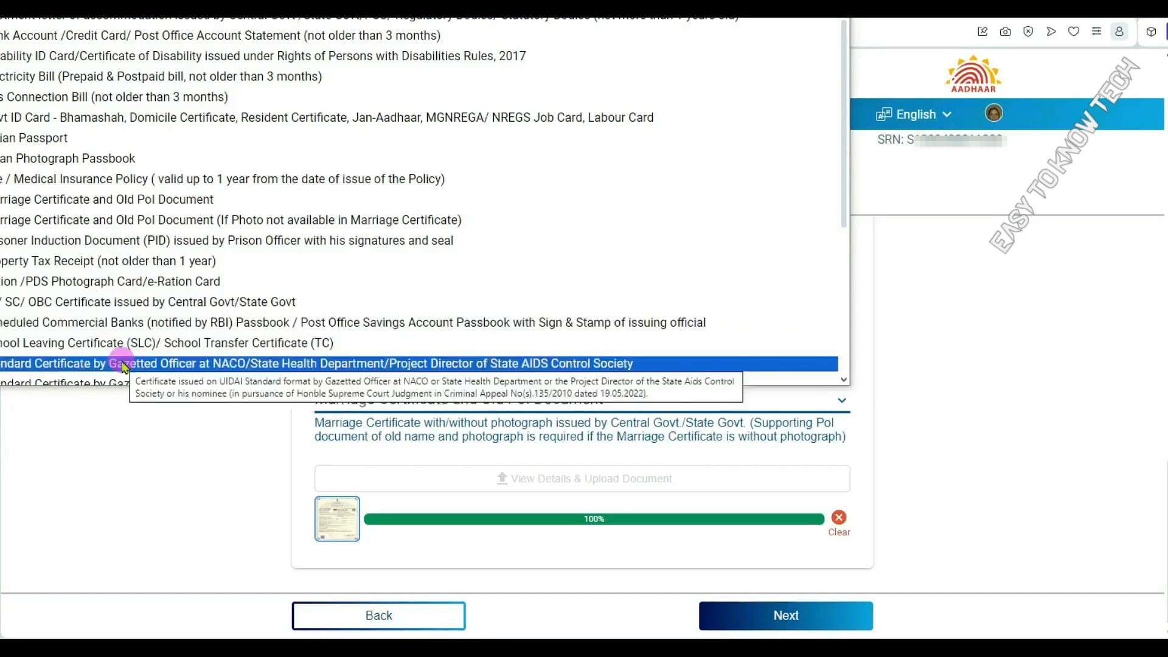
scroll(156, 331, "down", 4)
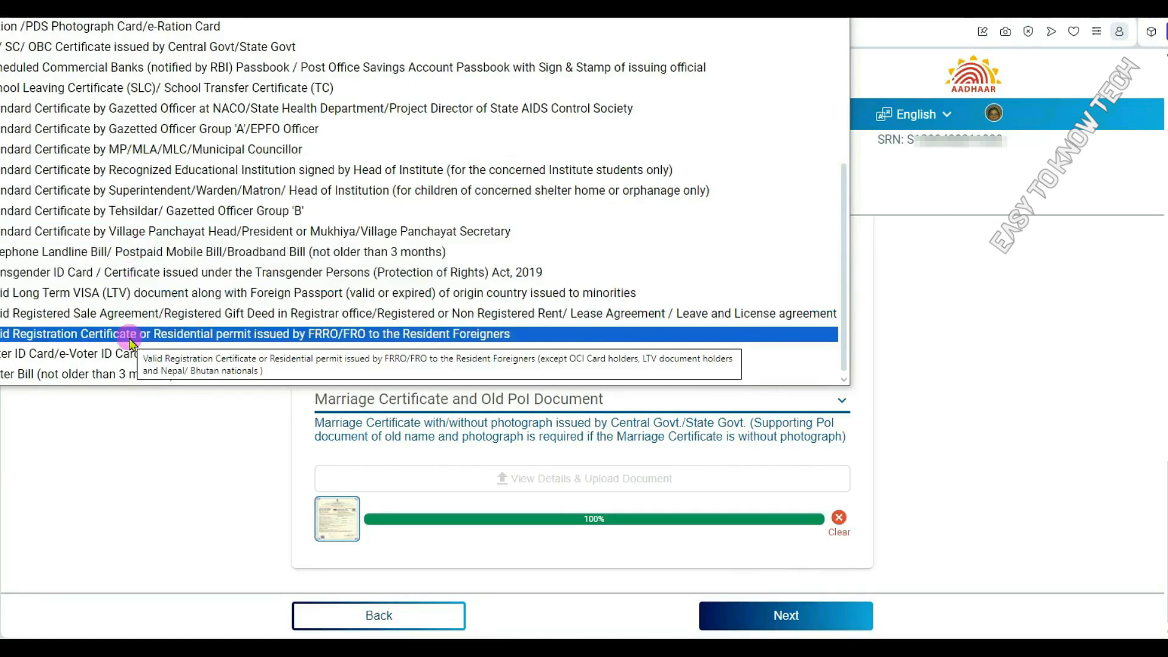
scroll(196, 209, "up", 3)
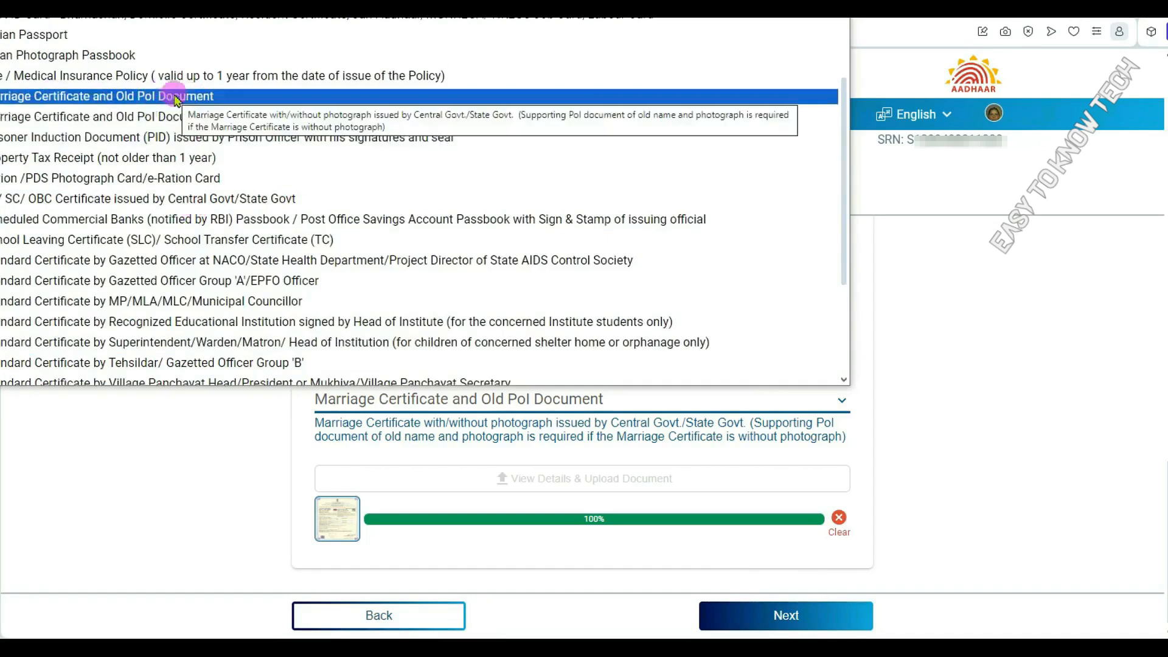
left_click(175, 97)
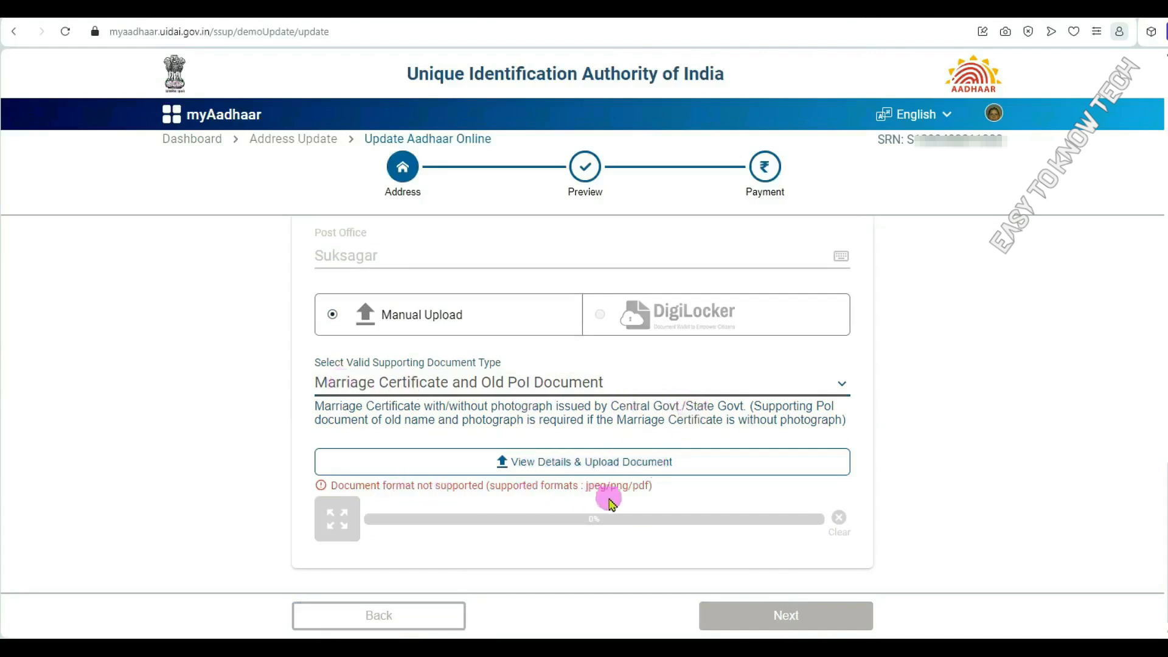
Upload the supporting PDF document and continue to the Preview step
left_click(618, 469)
left_click(495, 390)
left_click(522, 599)
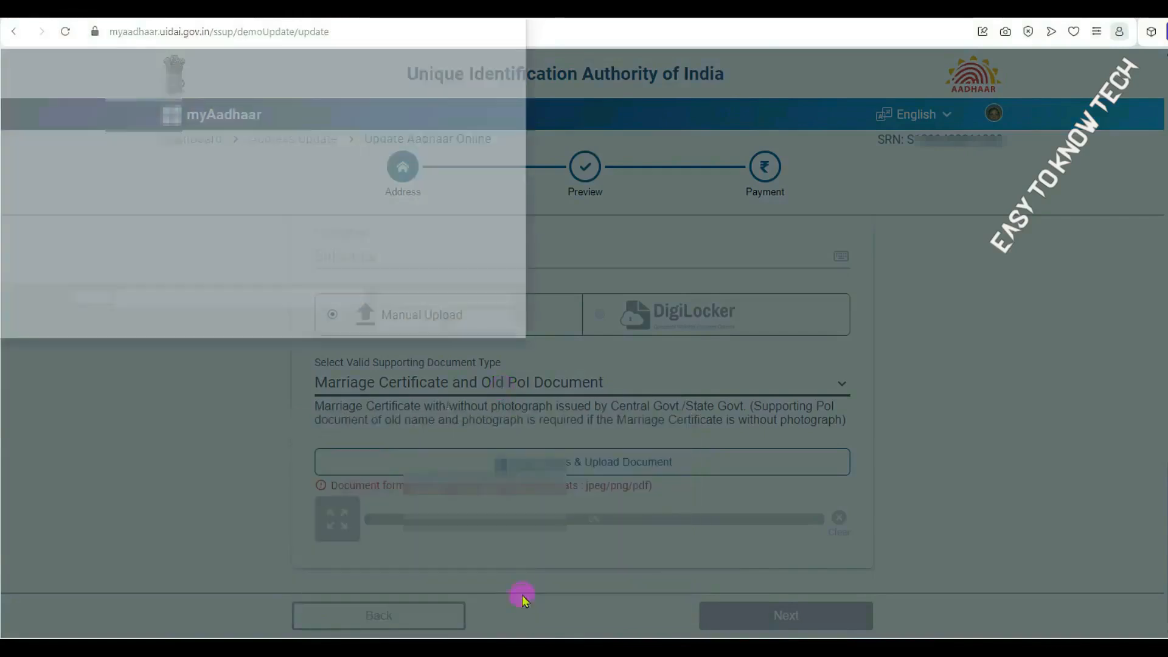
left_click(229, 105)
left_click(407, 327)
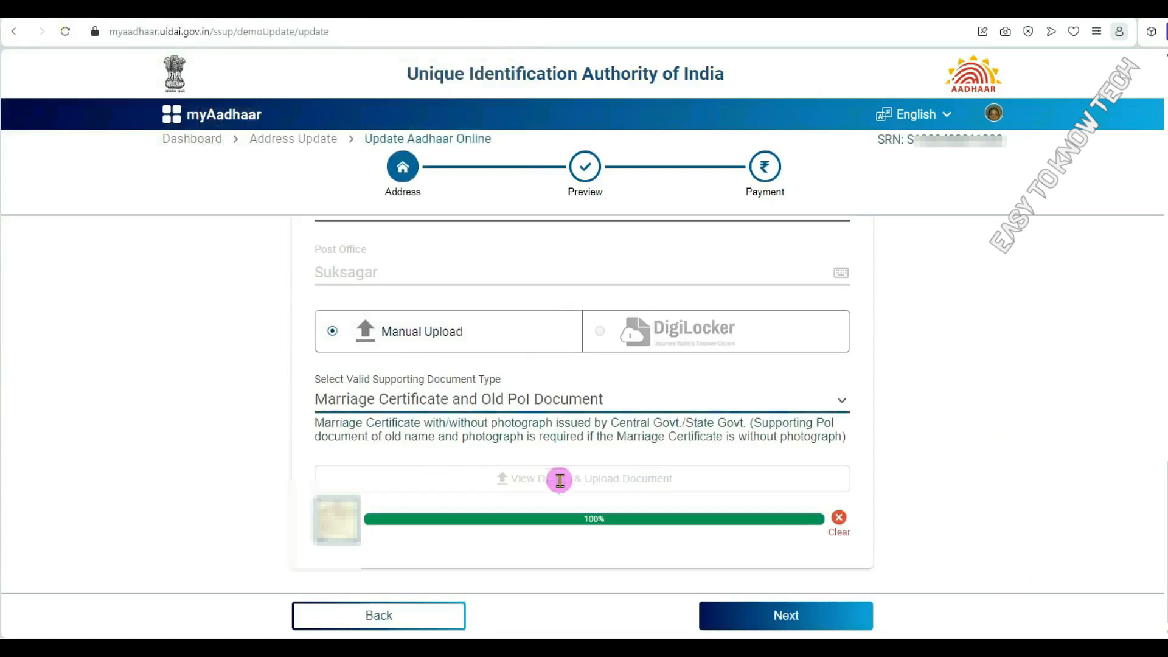
left_click(769, 612)
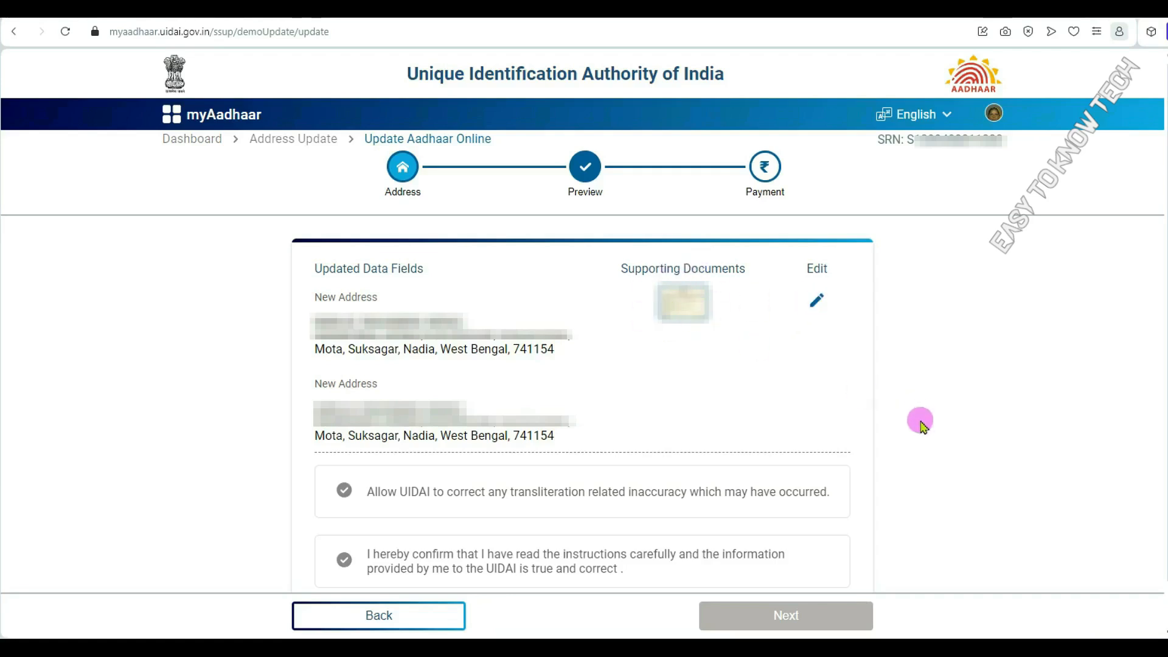
Accept the transliteration-correction and truthfulness declarations, then continue to payment
scroll(921, 424, "down", 1)
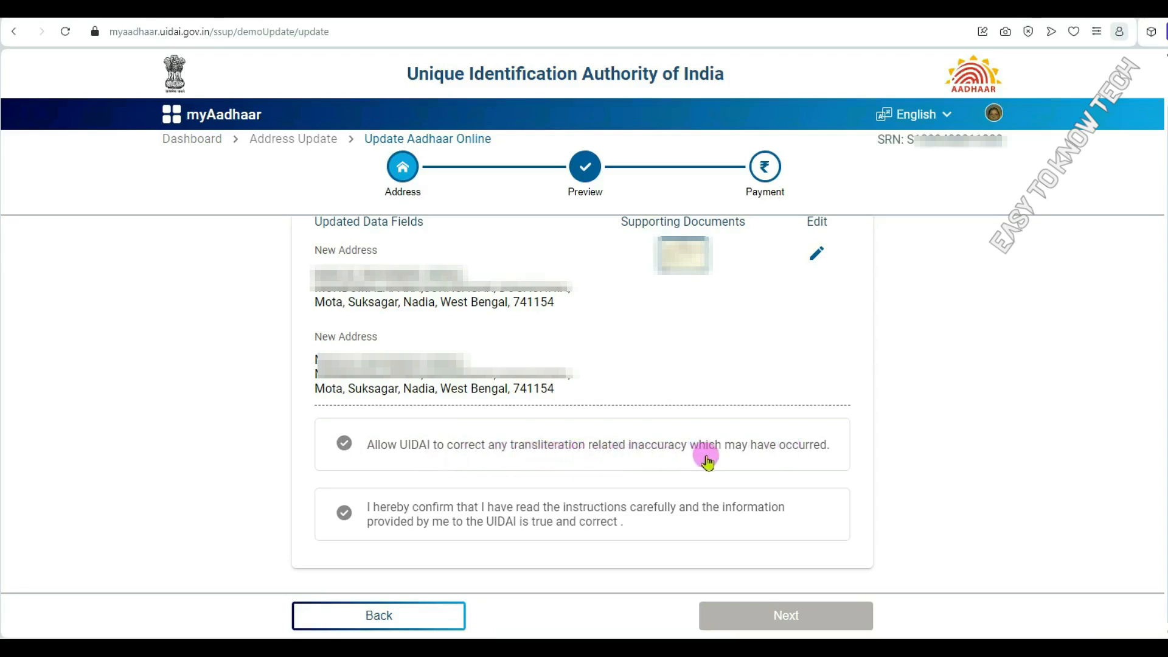
left_click(344, 444)
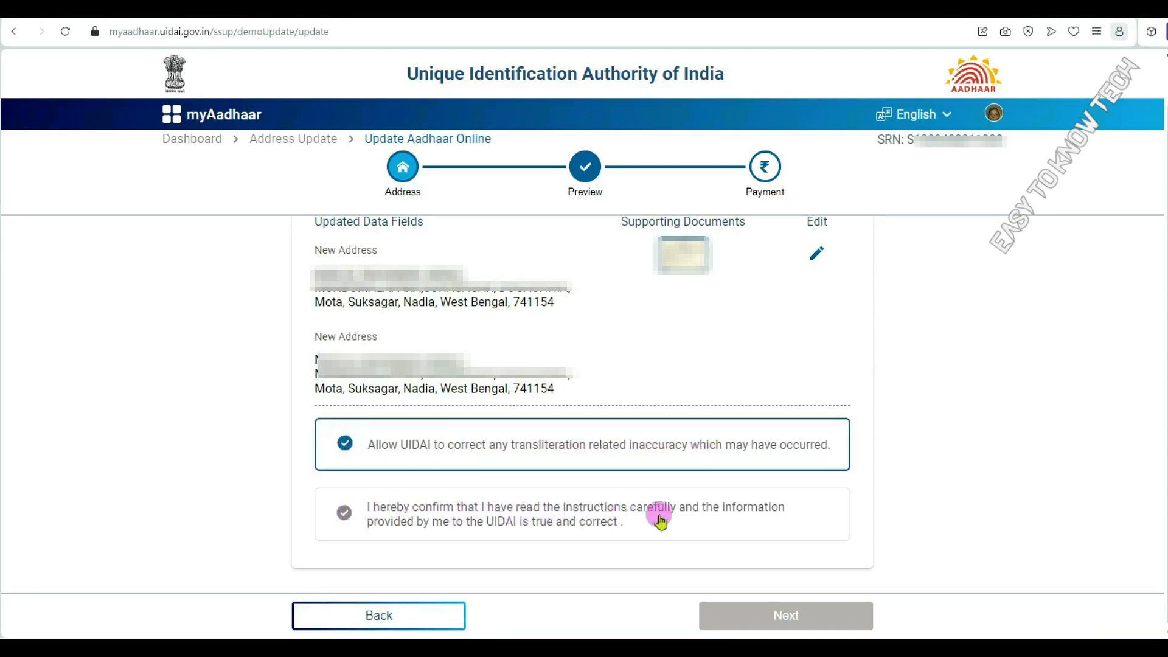
left_click(344, 513)
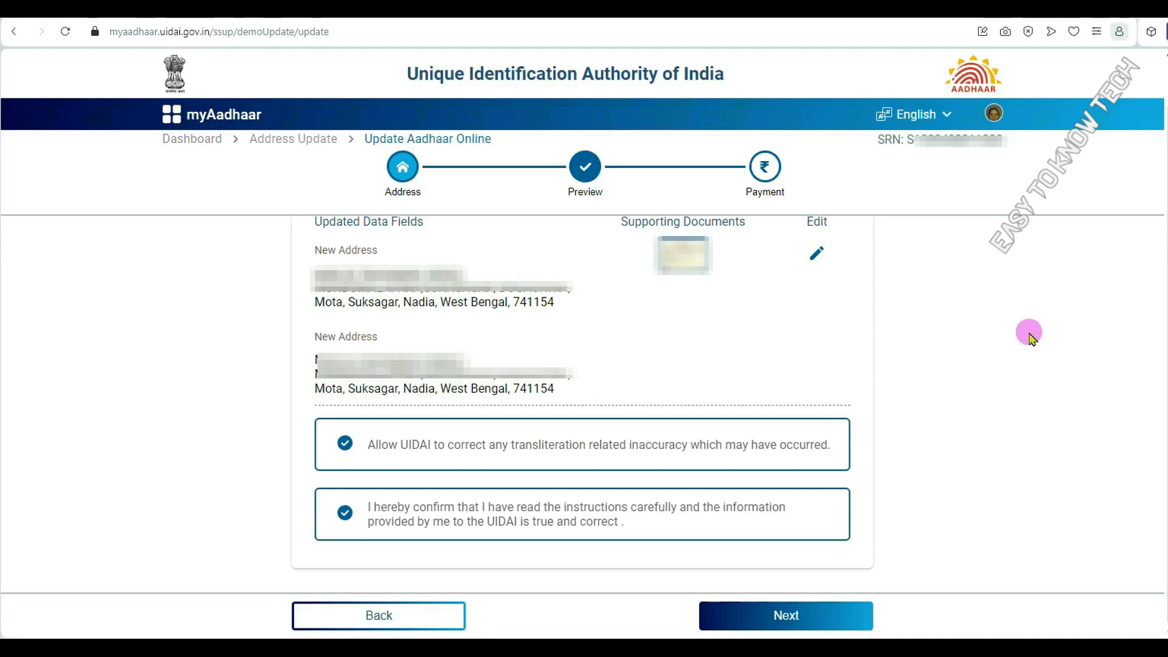
left_click(788, 616)
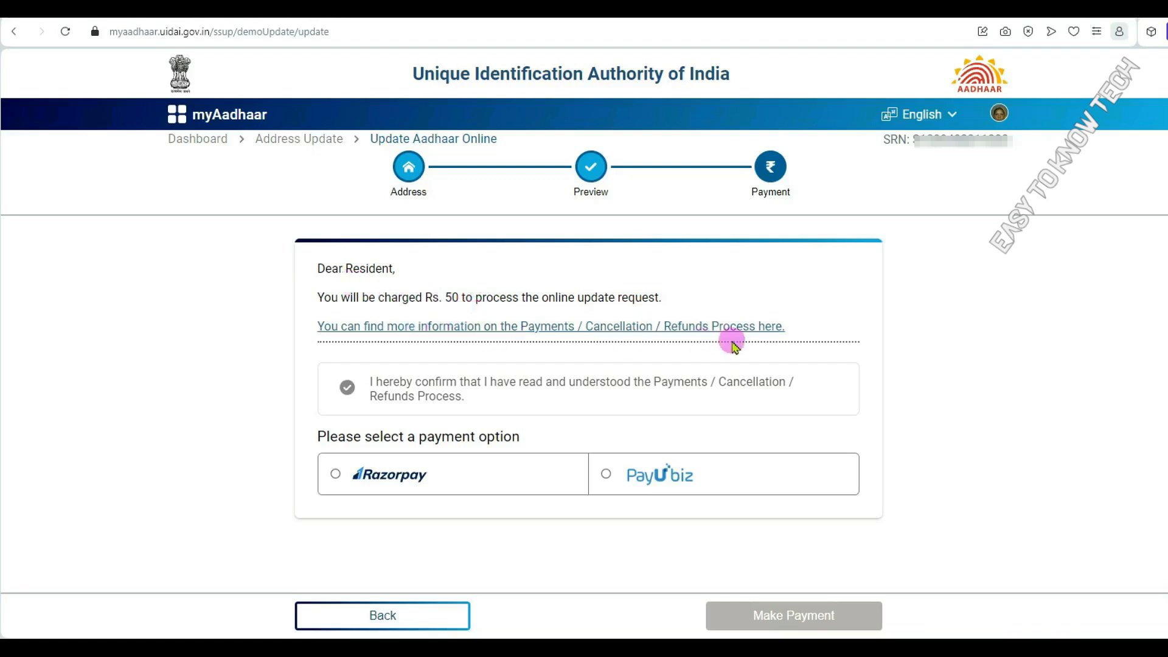
Accept the payment terms and start the Rs 50 payment through PayUbiz
left_click(349, 386)
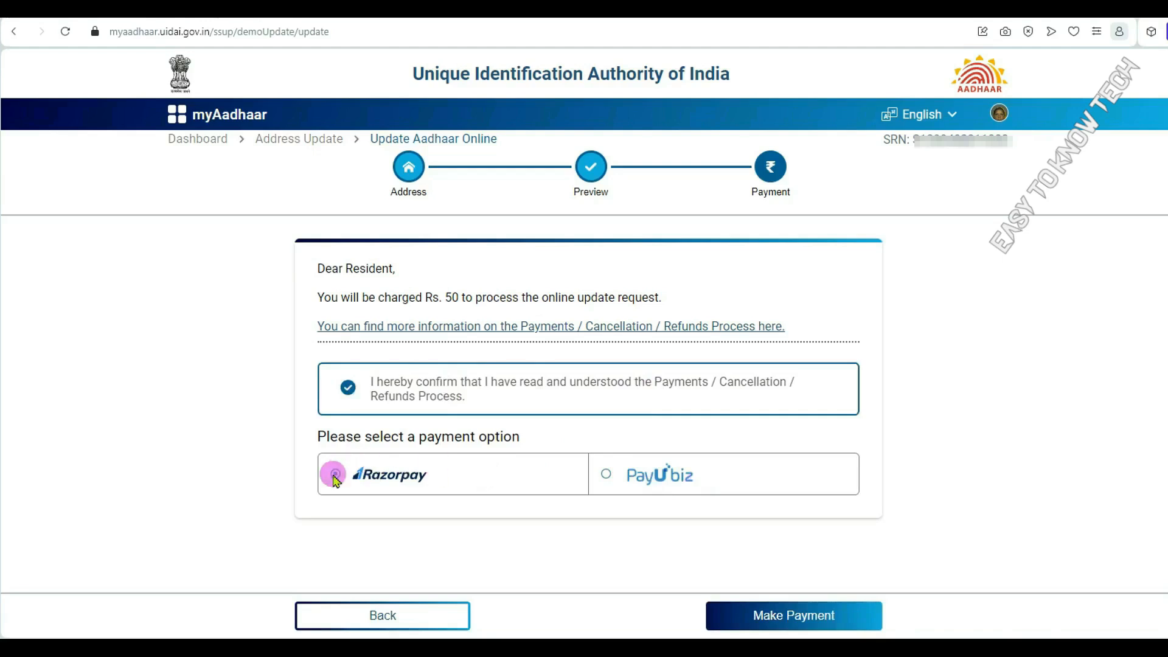
left_click(606, 474)
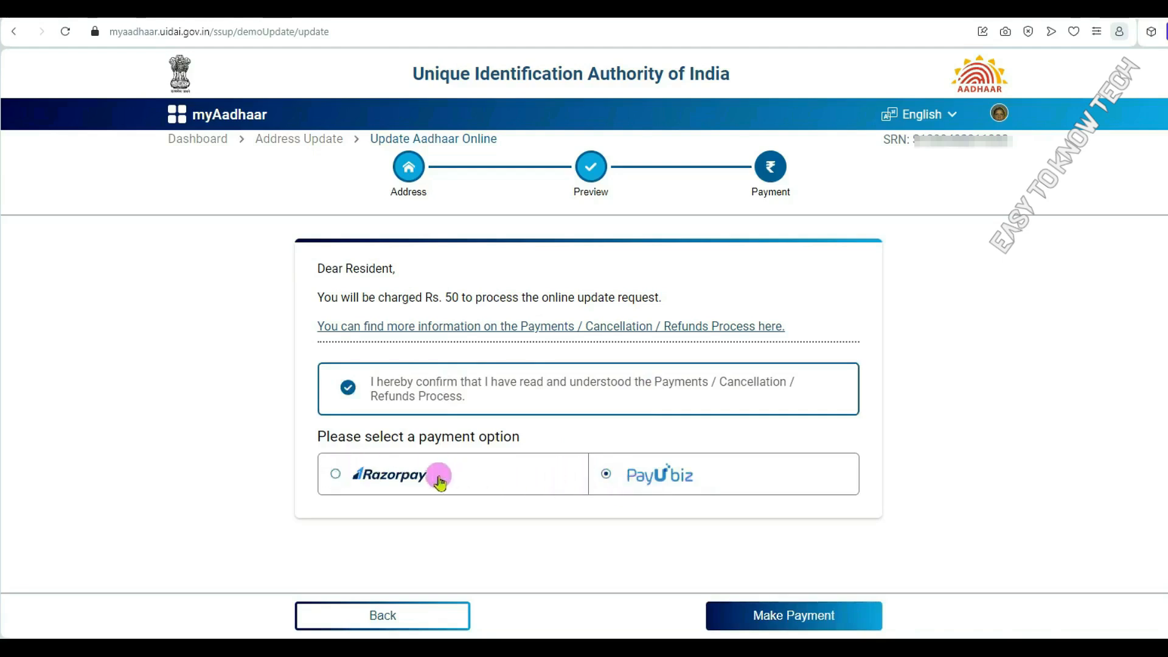
left_click(824, 611)
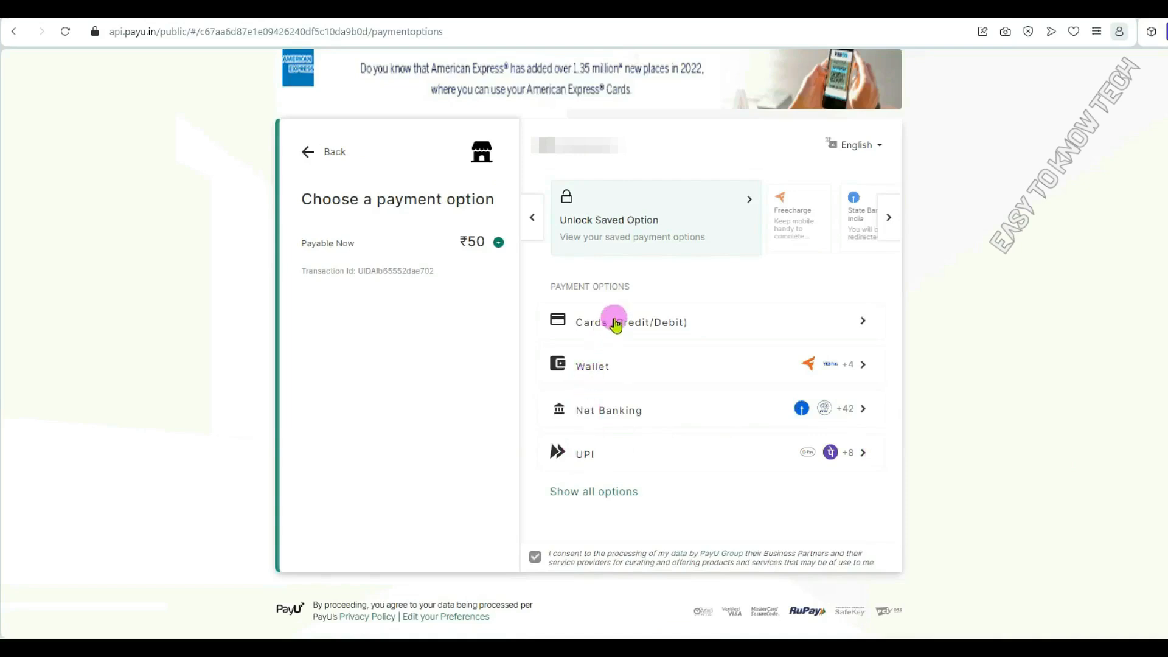
Pay ₹50 by Paytm UPI, verifying the UPI ID and sending the request
left_click(584, 452)
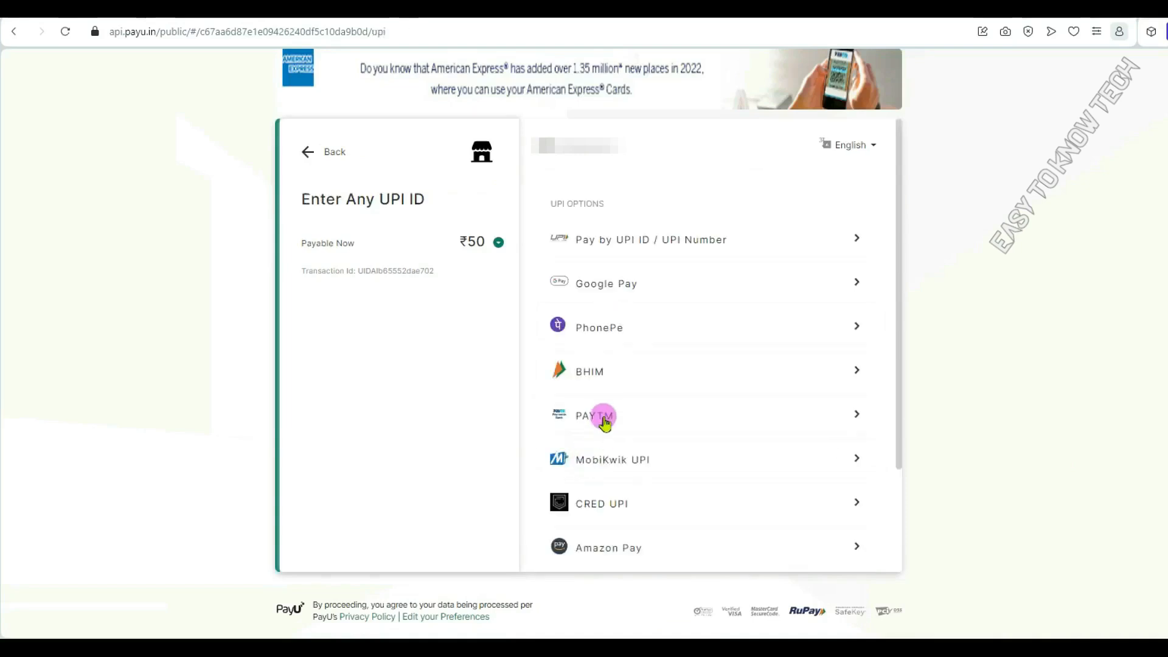
left_click(606, 415)
type("8")
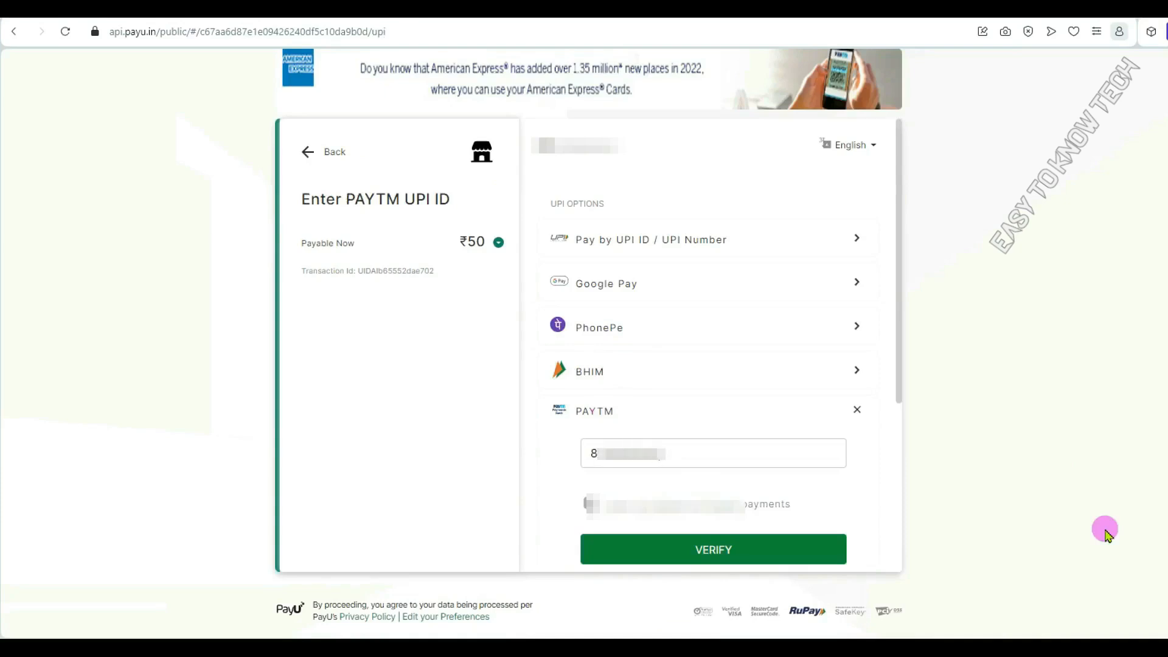
type("@")
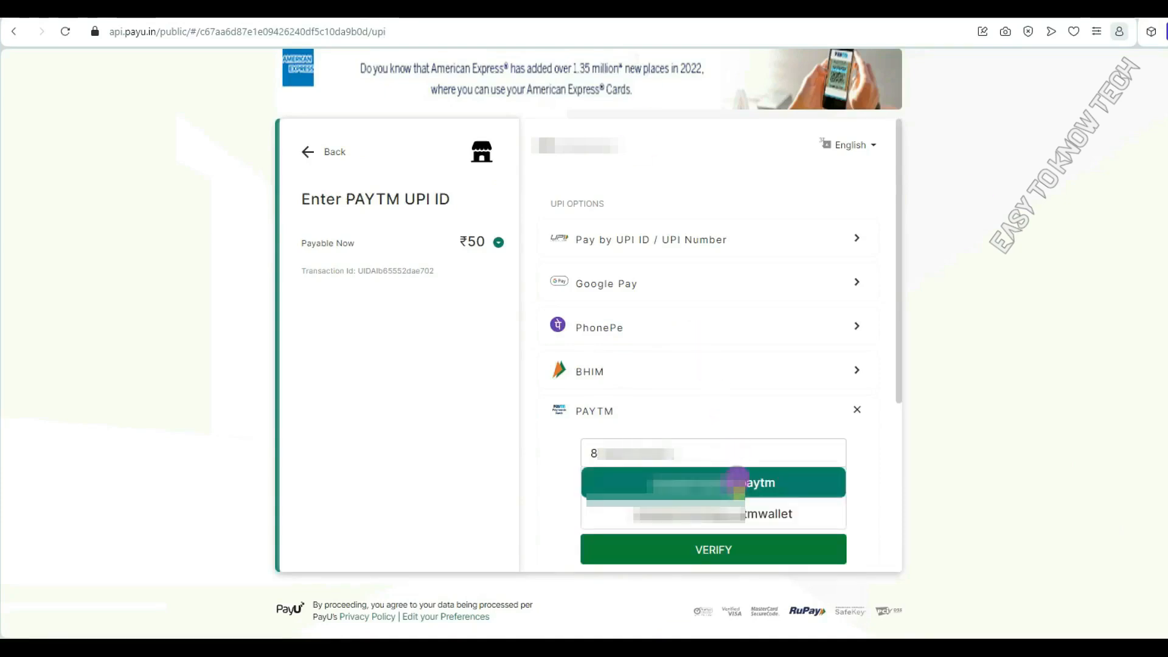
left_click(840, 553)
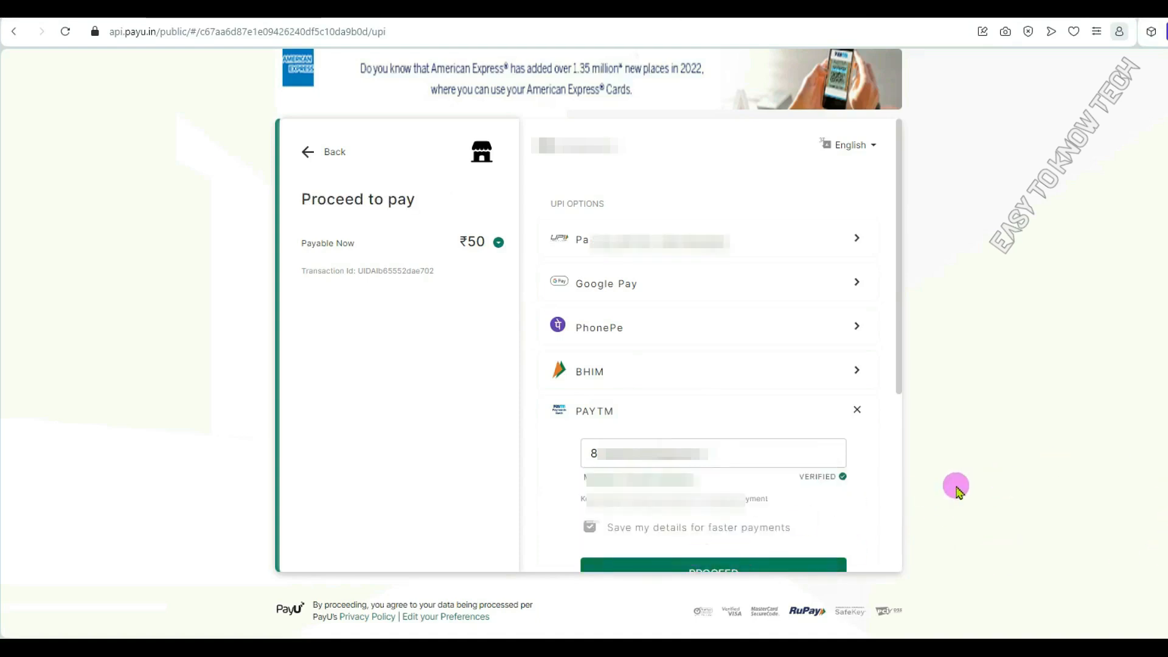
scroll(956, 490, "down", 3)
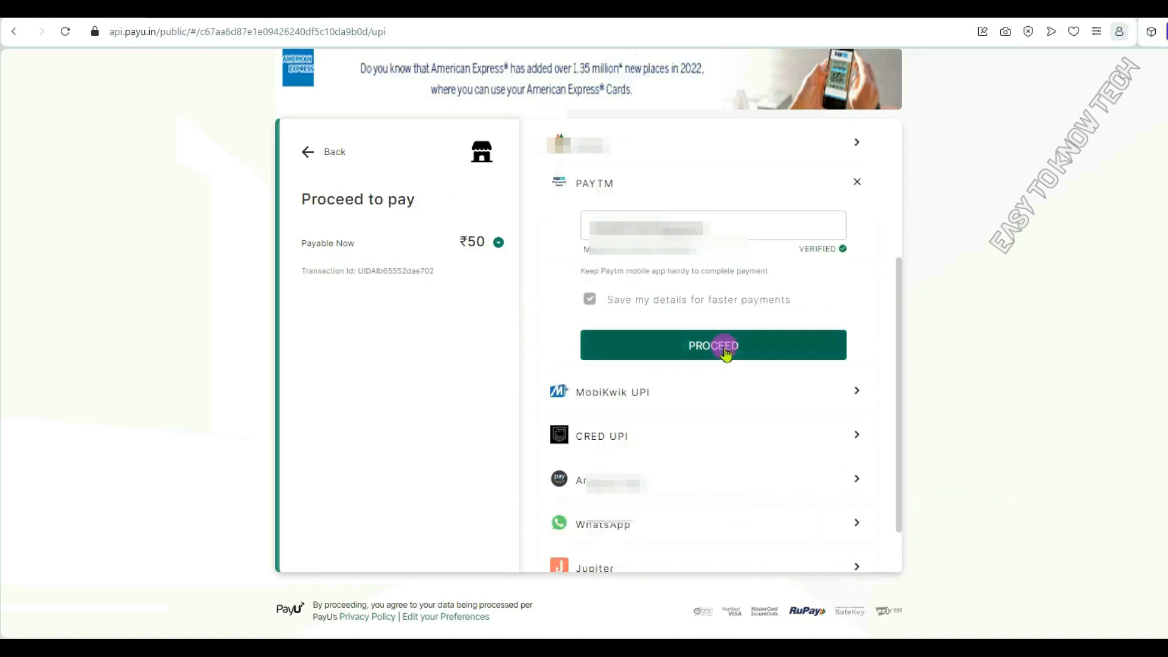
left_click(725, 347)
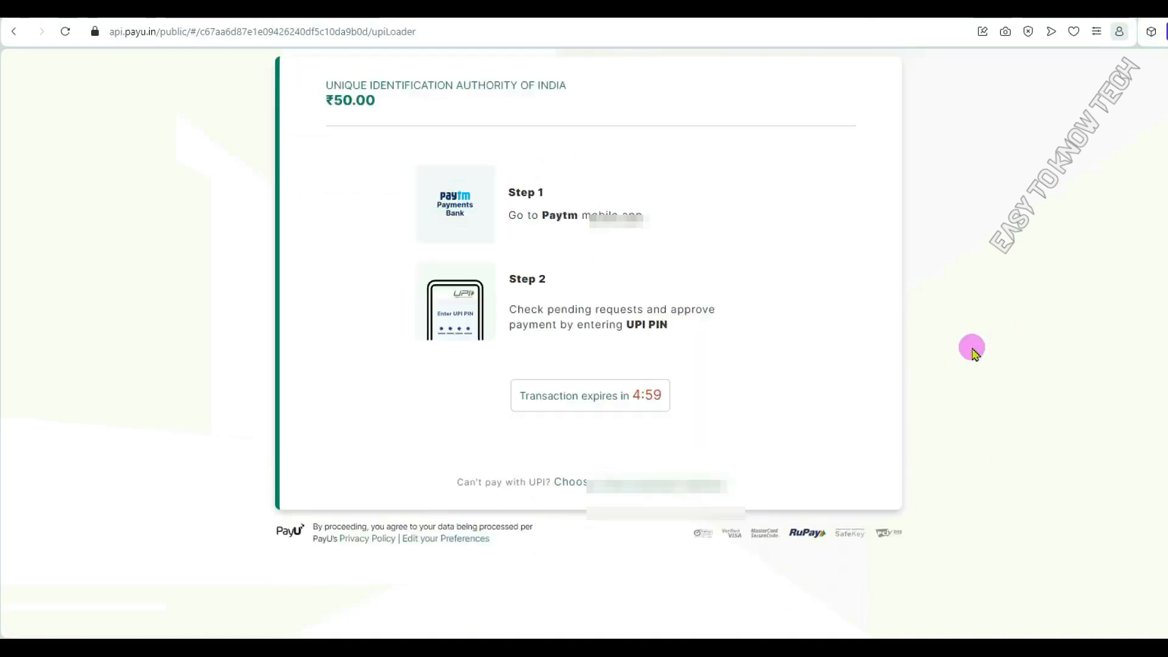